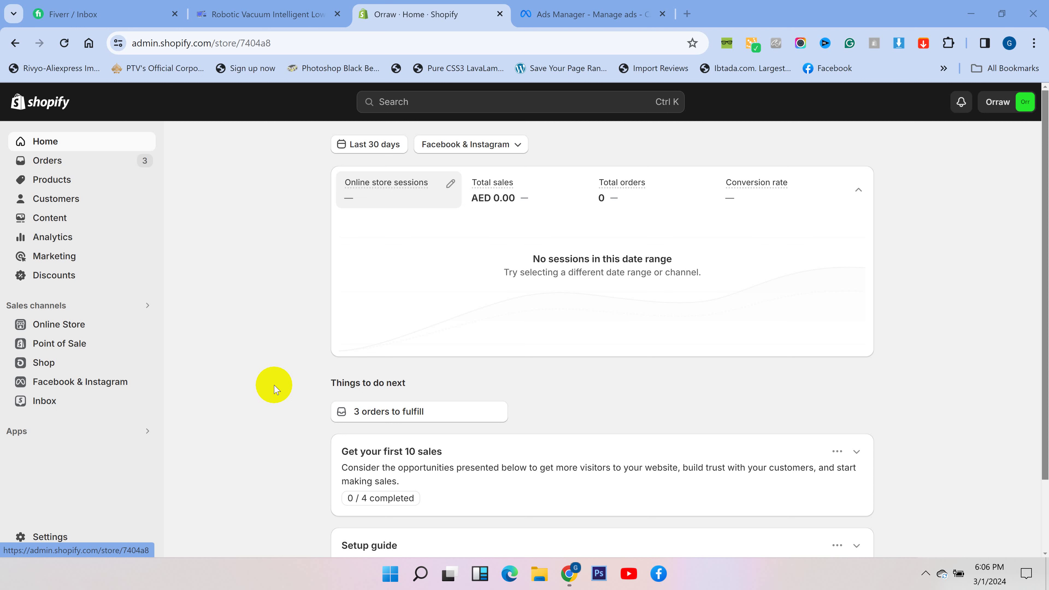
- View the orders list, and check the current billing cycle dates and running total in the store's Billing settings
{"action": "left_click", "coordinate": [55, 162]}
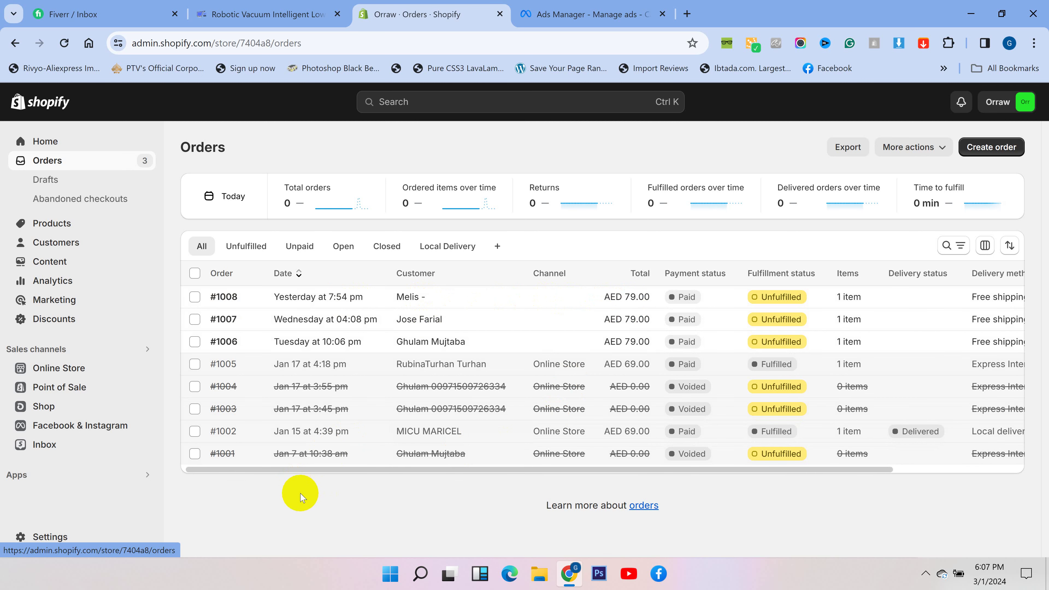
{"action": "left_click", "coordinate": [60, 535]}
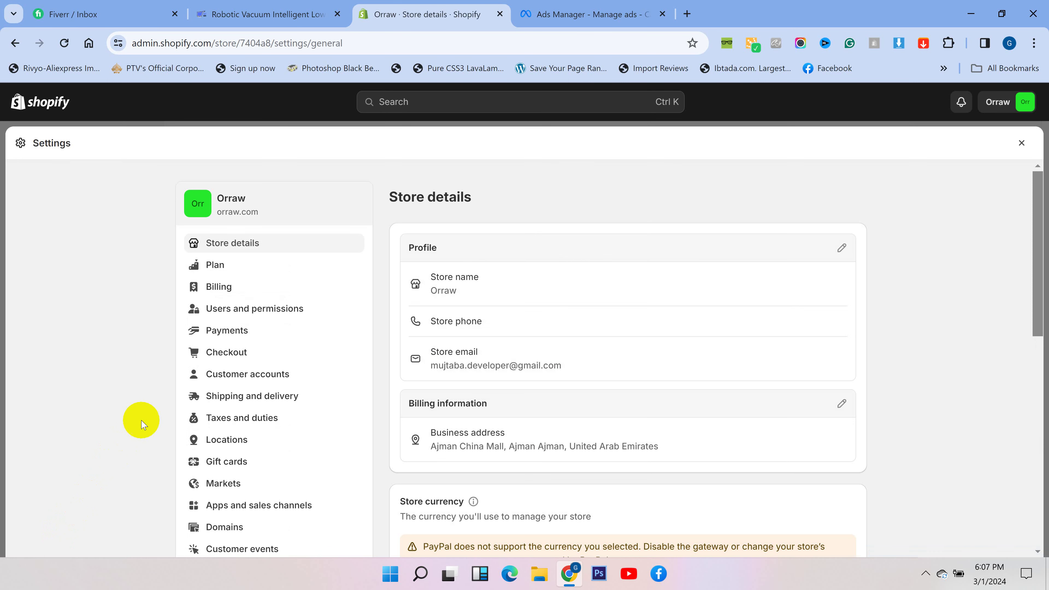
{"action": "left_click", "coordinate": [239, 292]}
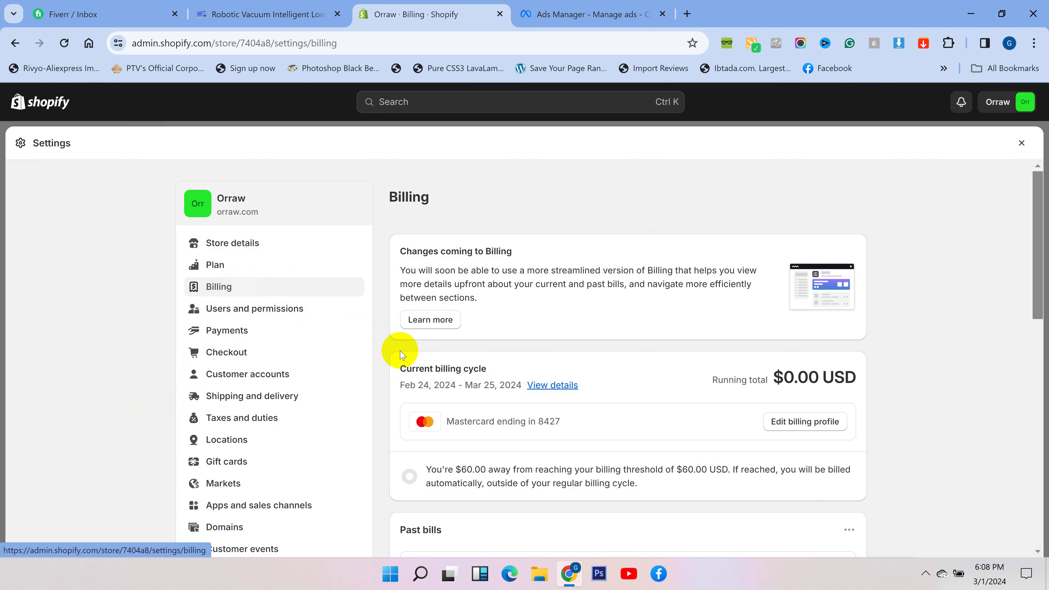
{"action": "scroll", "coordinate": [411, 386], "scroll_direction": "down", "scroll_amount": 2}
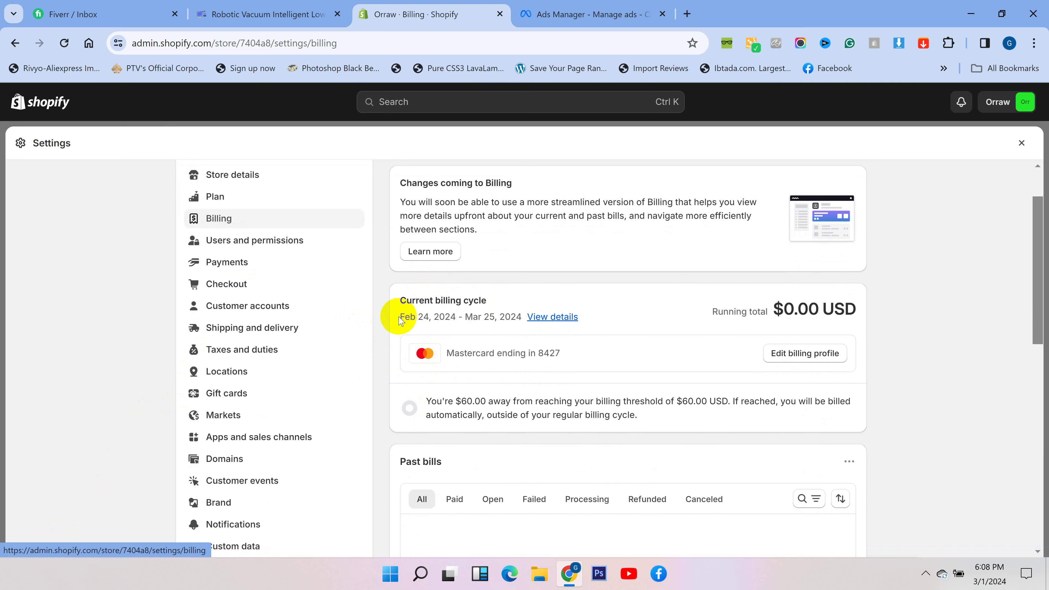
{"action": "left_click_drag", "start_coordinate": [401, 317], "coordinate": [494, 320]}
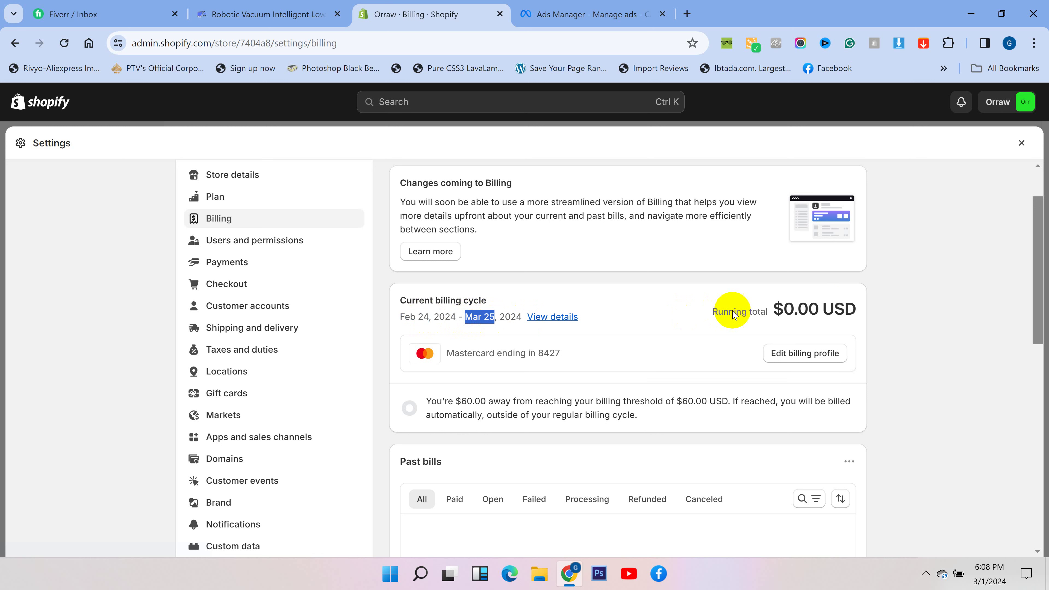
{"action": "left_click_drag", "start_coordinate": [785, 311], "coordinate": [861, 301]}
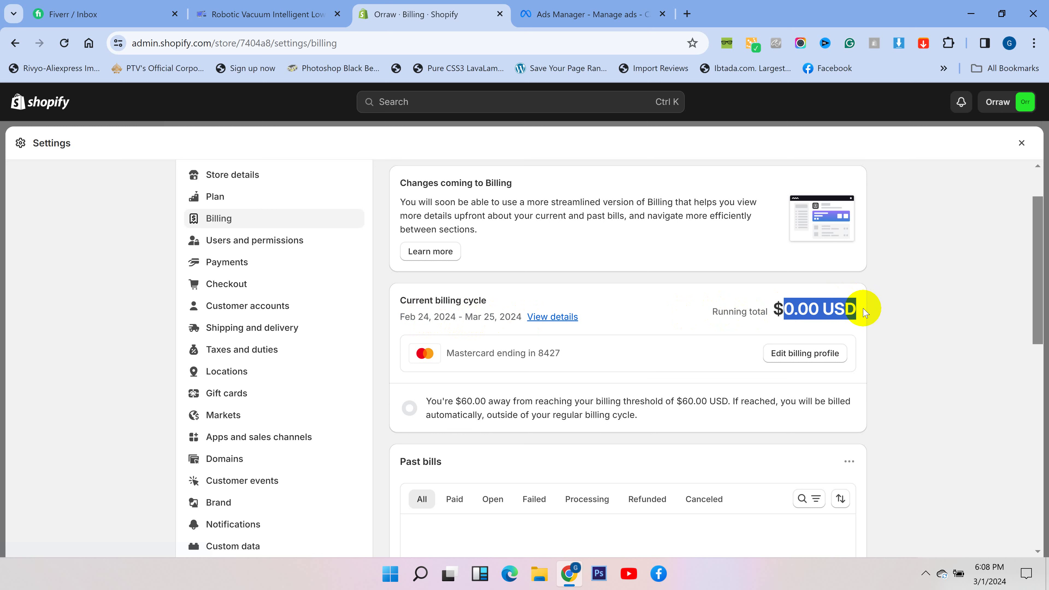
{"action": "left_click", "coordinate": [870, 337]}
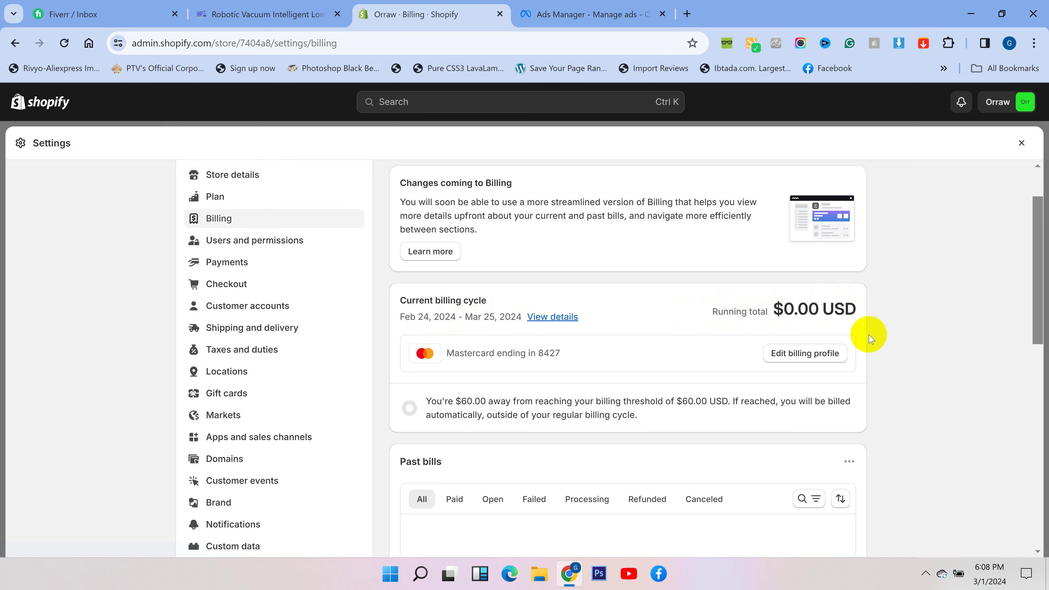
{"action": "scroll", "coordinate": [635, 365], "scroll_direction": "up", "scroll_amount": 2}
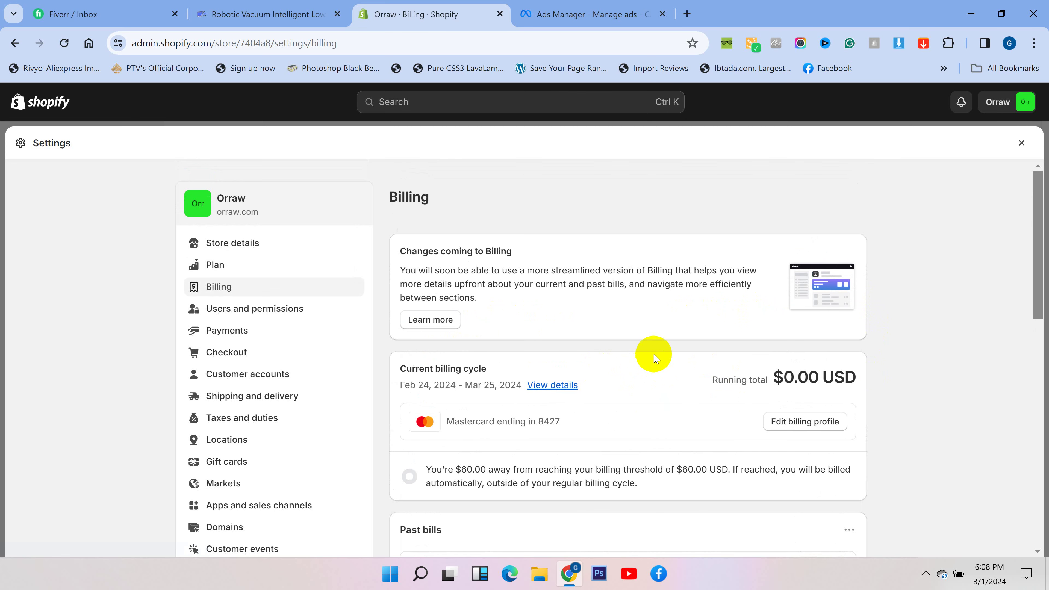
{"action": "left_click", "coordinate": [1019, 144]}
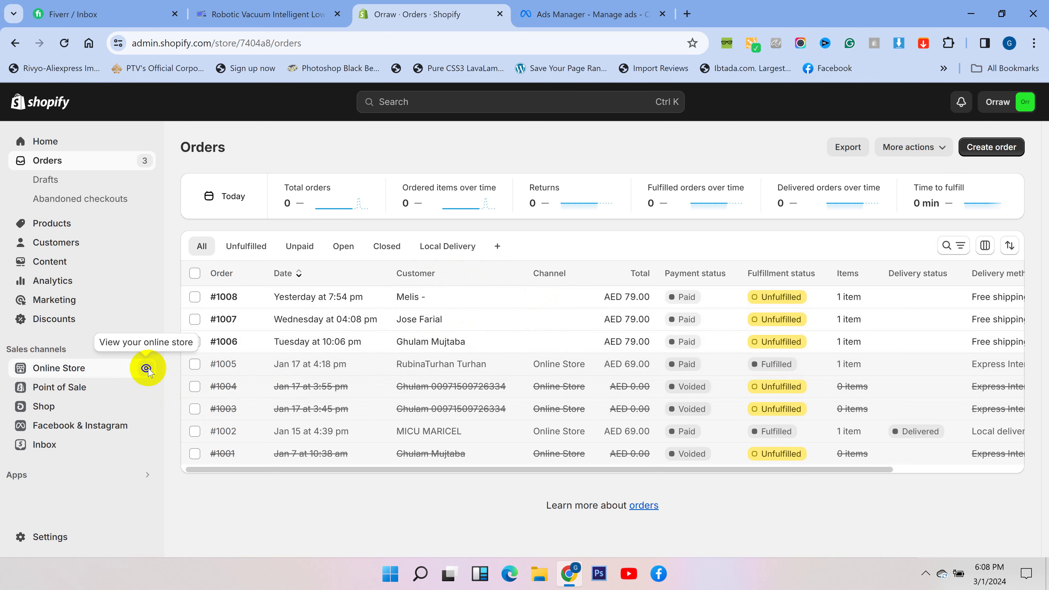
- View the online store and open the featured 3 In 1 Smart Wireless Robot Vacuum Cleaner page, dismissing the admin bar
{"action": "left_click", "coordinate": [146, 368]}
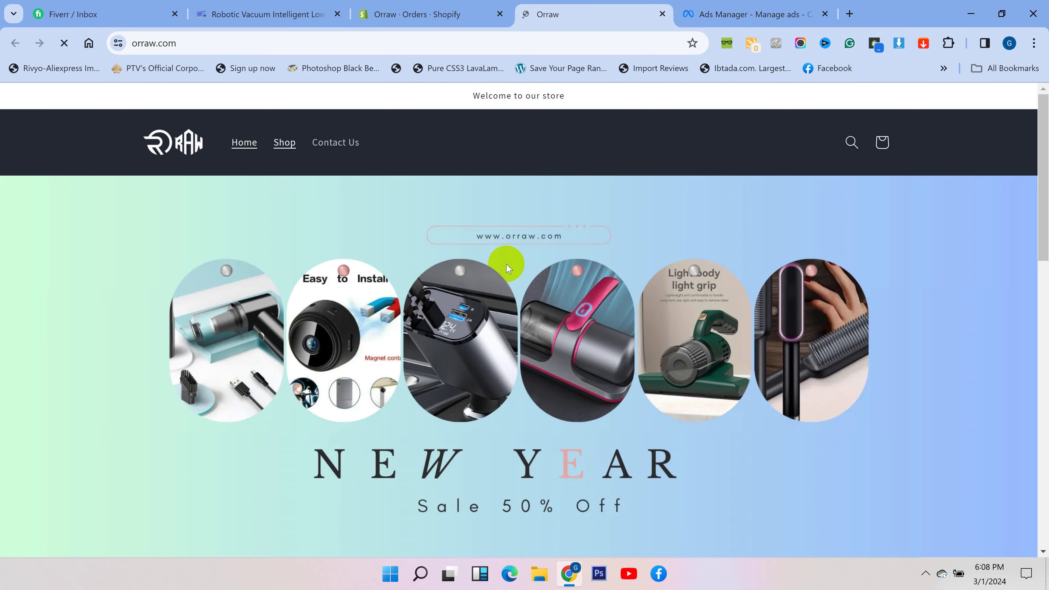
{"action": "scroll", "coordinate": [572, 356], "scroll_direction": "down", "scroll_amount": 10}
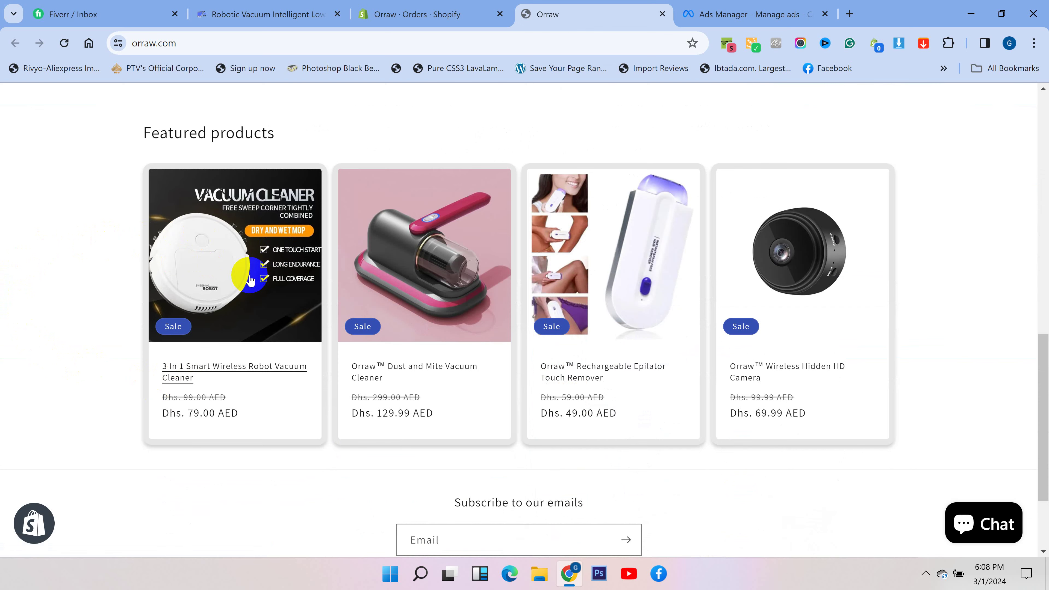
{"action": "left_click", "coordinate": [208, 274]}
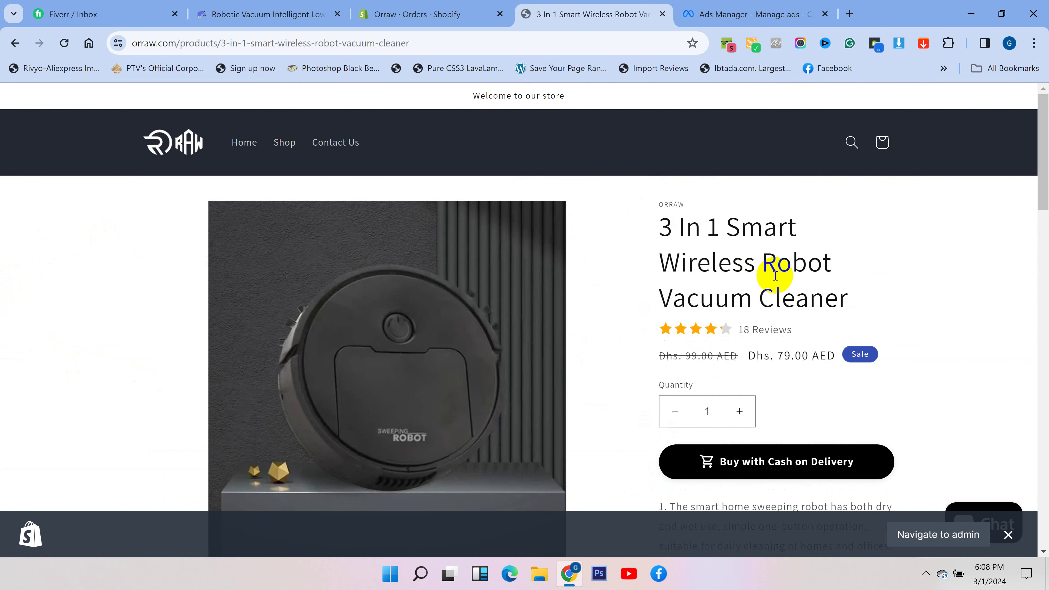
{"action": "left_click", "coordinate": [1007, 534]}
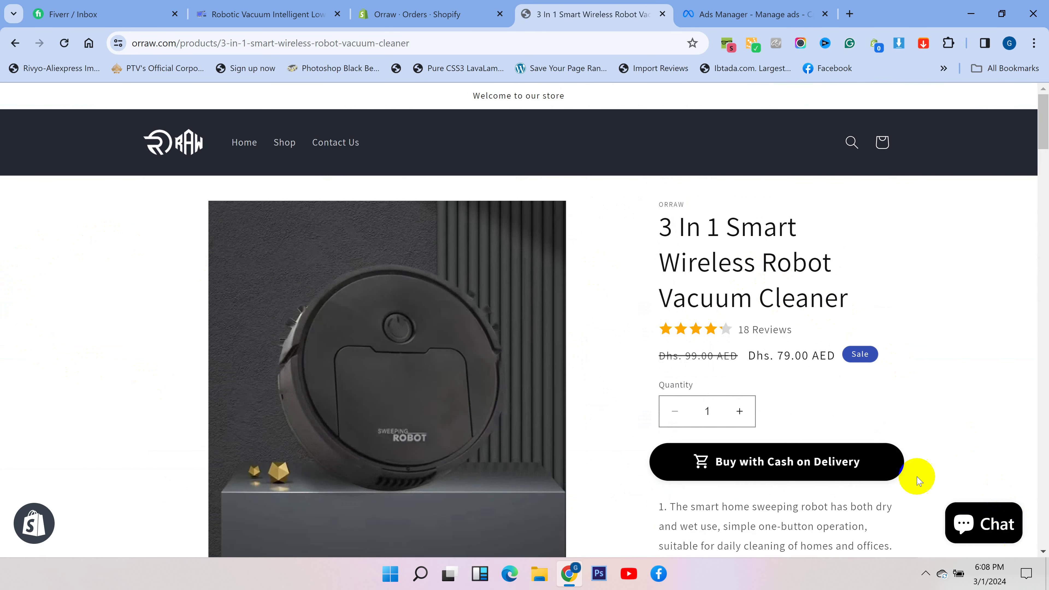
{"action": "scroll", "coordinate": [688, 380], "scroll_direction": "down", "scroll_amount": 1}
{"action": "mouse_move", "coordinate": [1043, 124]}
{"action": "left_mouse_down"}
{"action": "mouse_move", "coordinate": [1042, 516]}
{"action": "mouse_move", "coordinate": [1042, 124]}
{"action": "left_mouse_up"}
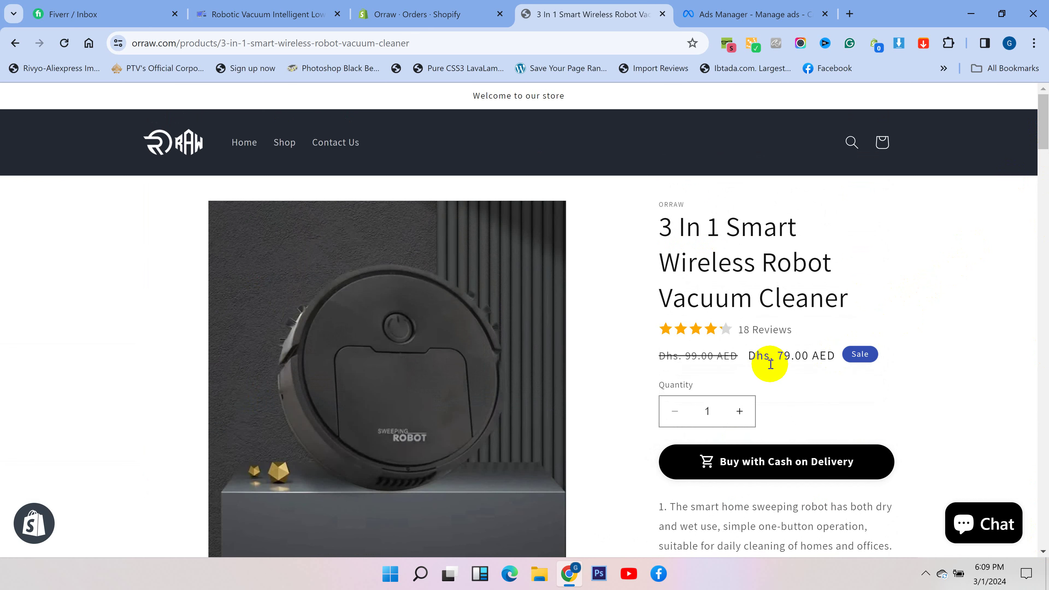
- Check the sale price of the Robotic Vacuum Intelligent Low Noise Floor Sweeper on the already open Gulf Dropshipping page
{"action": "left_click", "coordinate": [271, 5]}
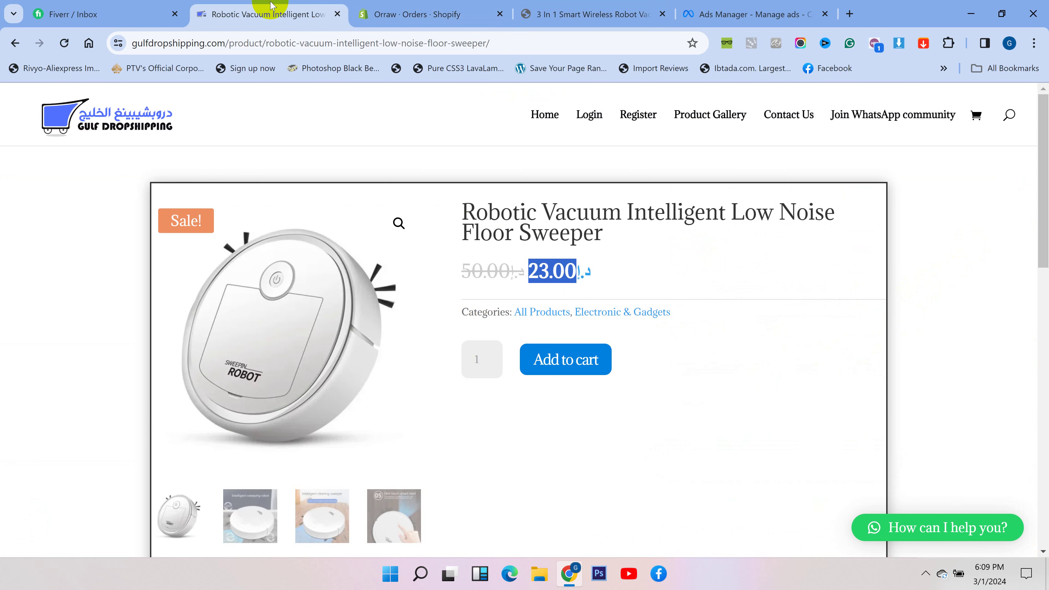
{"action": "left_click", "coordinate": [606, 285]}
{"action": "double_click", "coordinate": [553, 271]}
- Open the Windows Calculator and add 23 and 18 to get the total product cost
{"action": "left_click", "coordinate": [390, 573]}
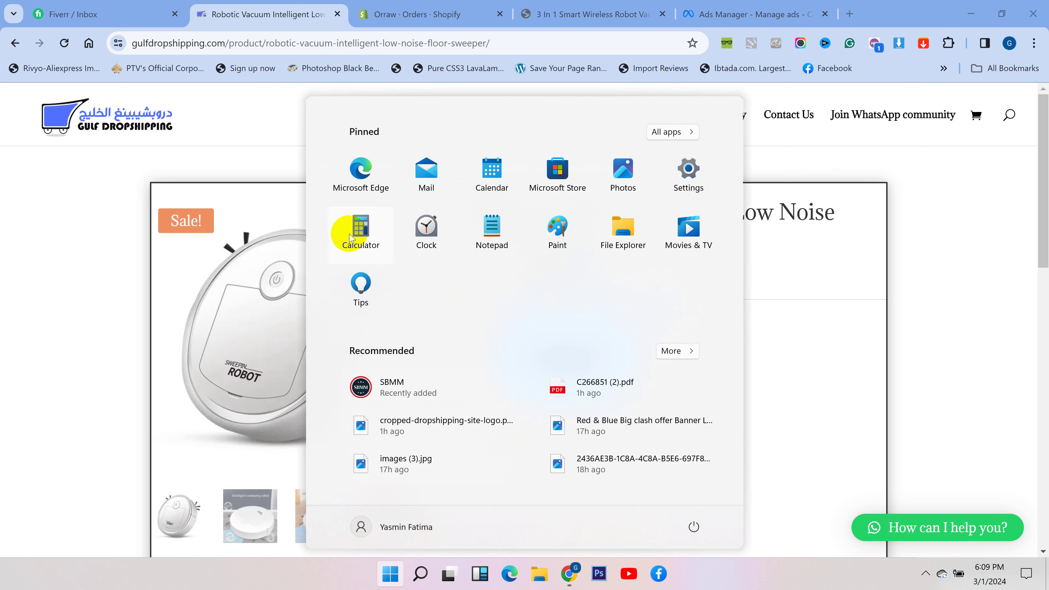
{"action": "left_click", "coordinate": [350, 239]}
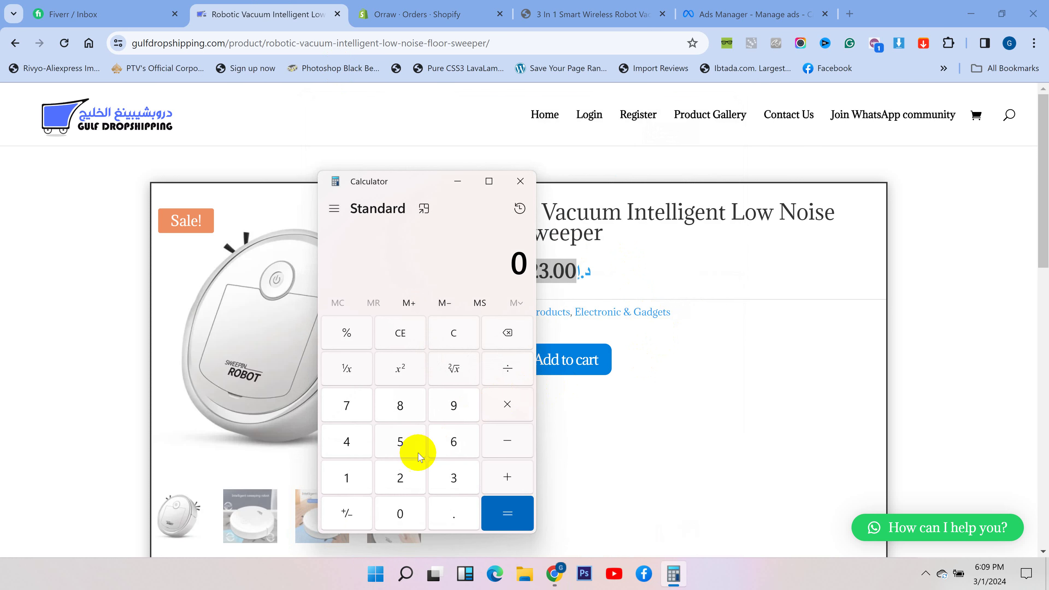
{"action": "left_click", "coordinate": [401, 479]}
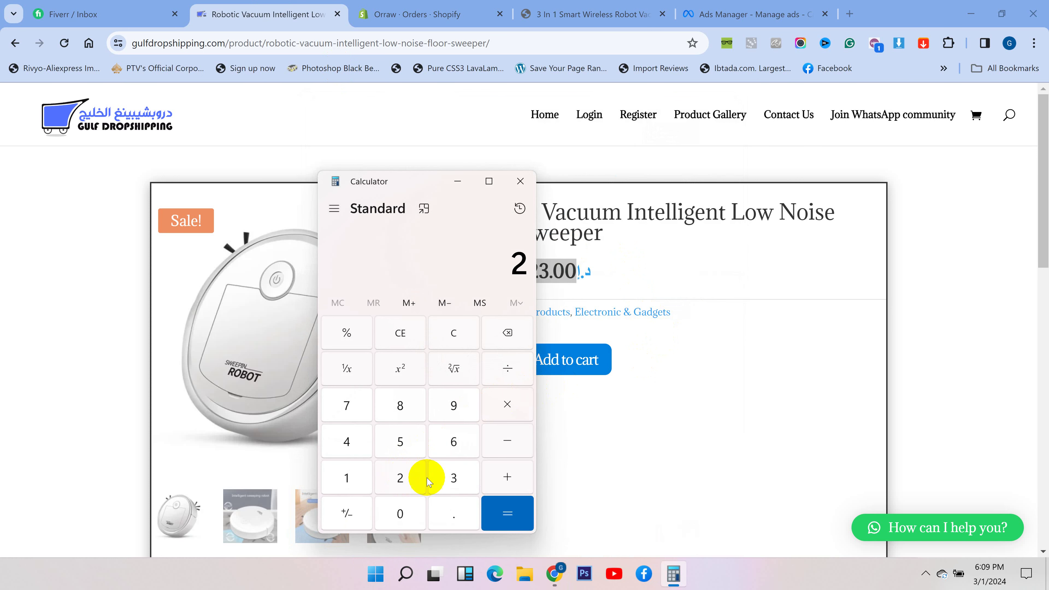
{"action": "left_click", "coordinate": [450, 480]}
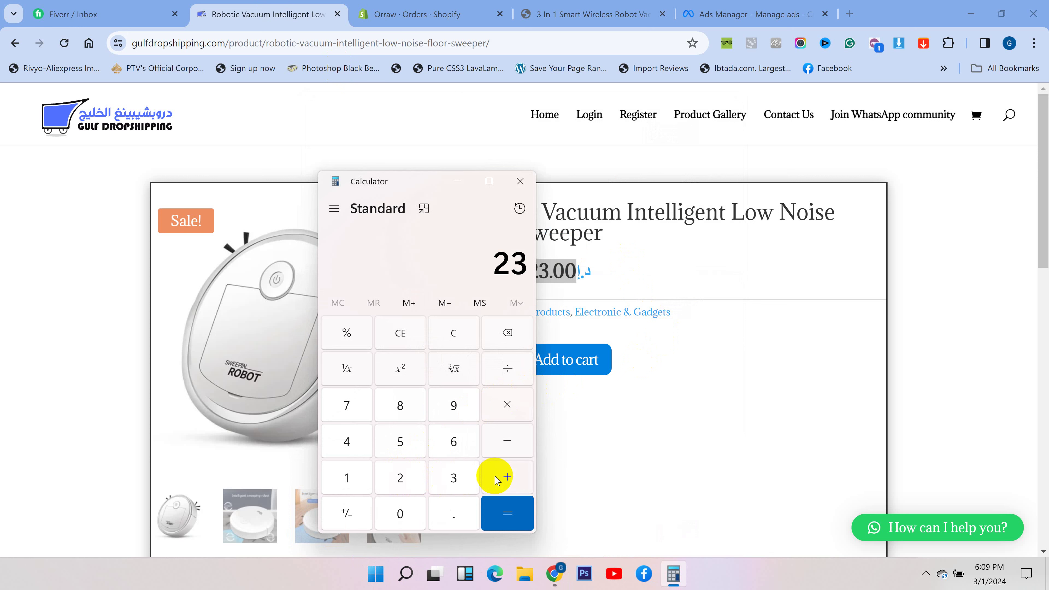
{"action": "left_click", "coordinate": [506, 477]}
{"action": "left_click", "coordinate": [347, 477]}
{"action": "left_click", "coordinate": [403, 413]}
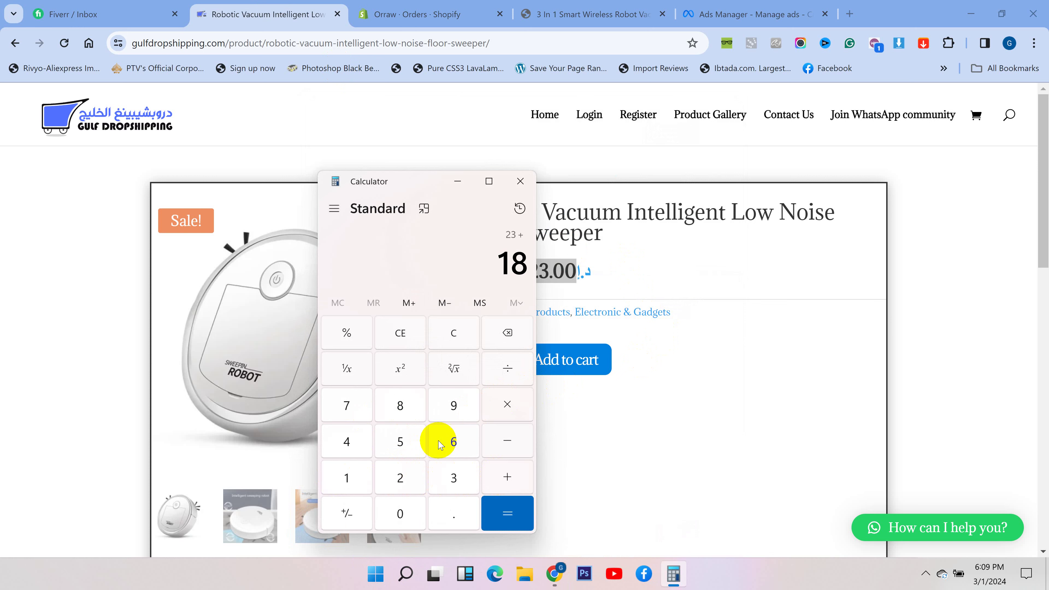
{"action": "left_click", "coordinate": [504, 513]}
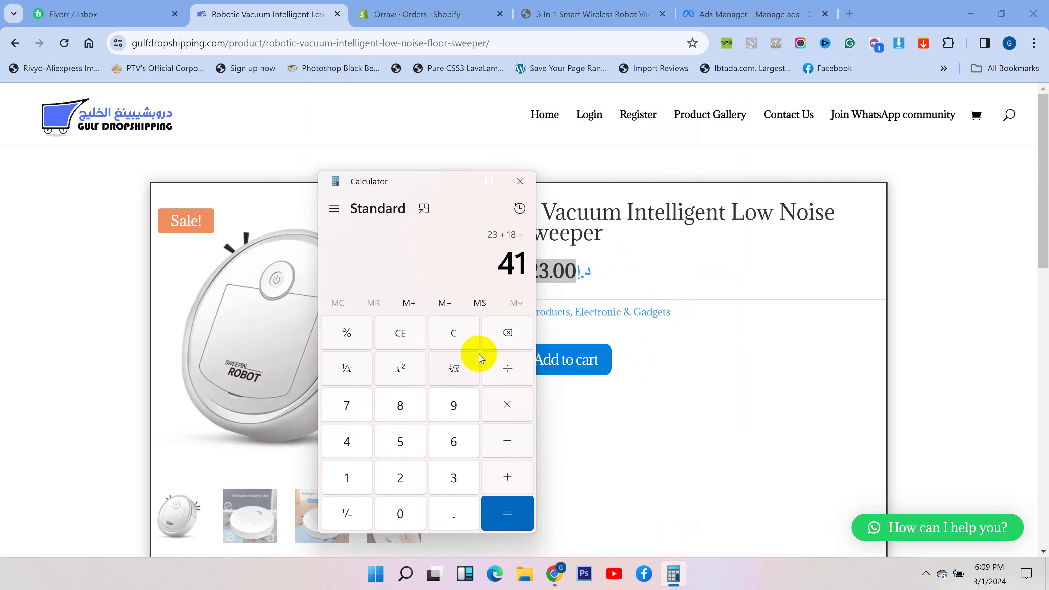
- Subtract the 79 selling price from the calculated cost total
{"action": "left_click", "coordinate": [507, 441]}
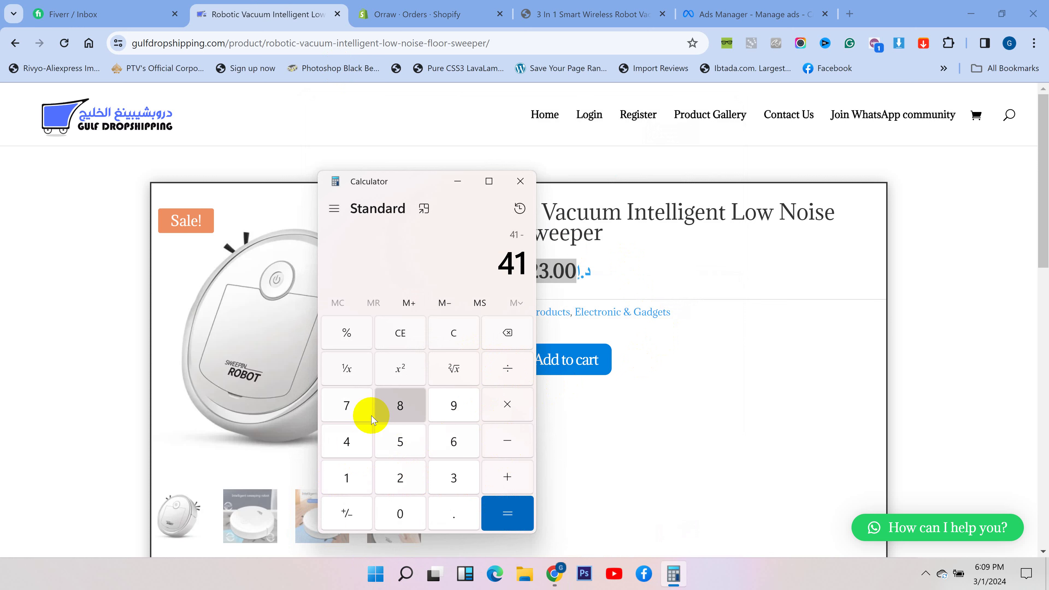
{"action": "left_click", "coordinate": [346, 405]}
{"action": "left_click", "coordinate": [452, 404]}
{"action": "left_click", "coordinate": [507, 513]}
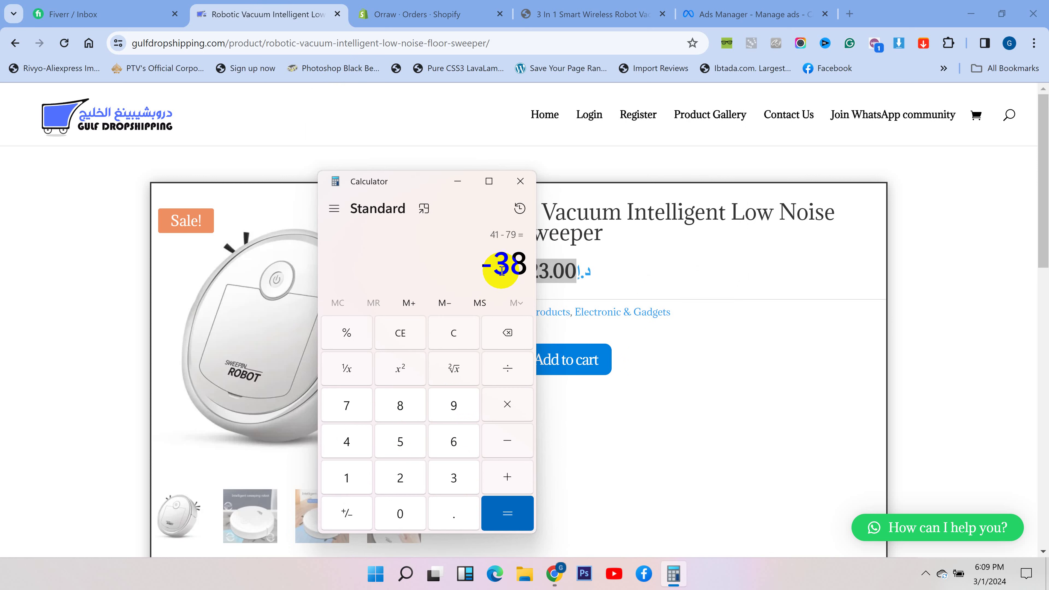
- Clear the calculator, multiply 38 by 2 and highlight the result
{"action": "left_click", "coordinate": [463, 330]}
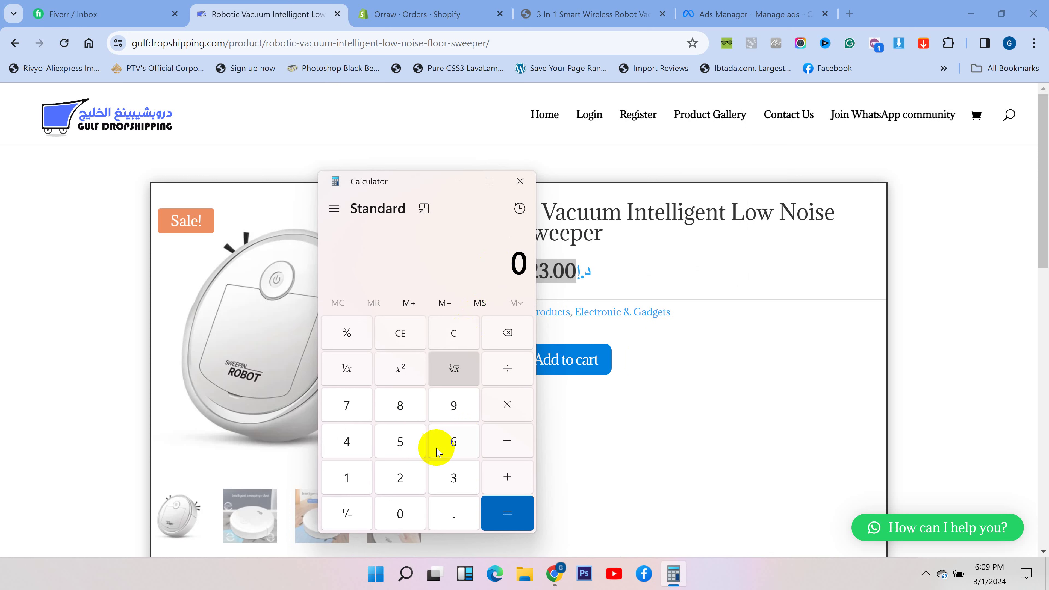
{"action": "left_click", "coordinate": [453, 479]}
{"action": "left_click", "coordinate": [399, 406]}
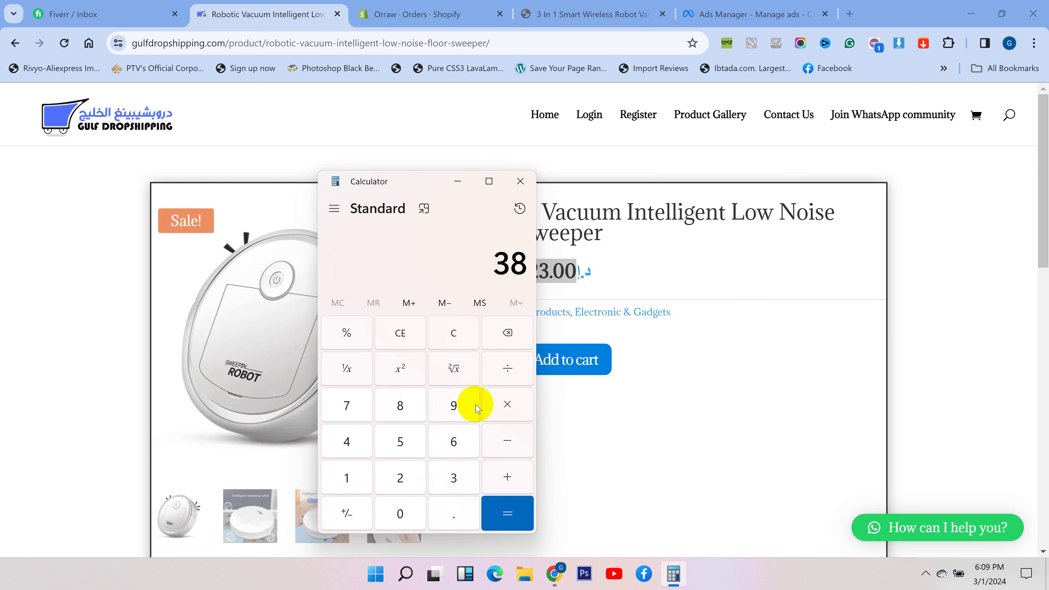
{"action": "left_click", "coordinate": [501, 403]}
{"action": "left_click", "coordinate": [403, 478]}
{"action": "left_click", "coordinate": [506, 512]}
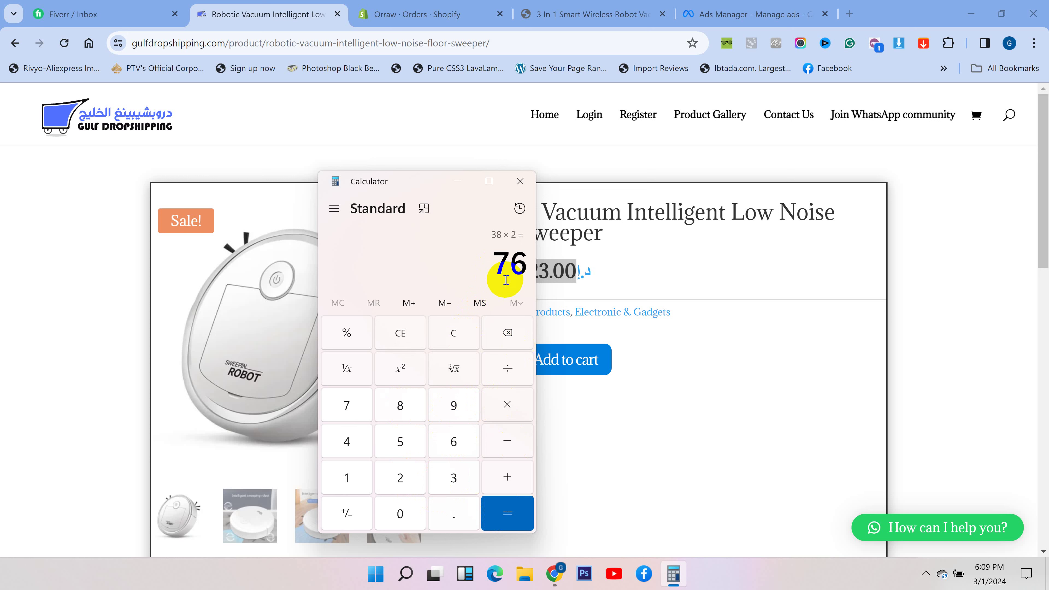
{"action": "left_click_drag", "start_coordinate": [513, 265], "coordinate": [526, 266]}
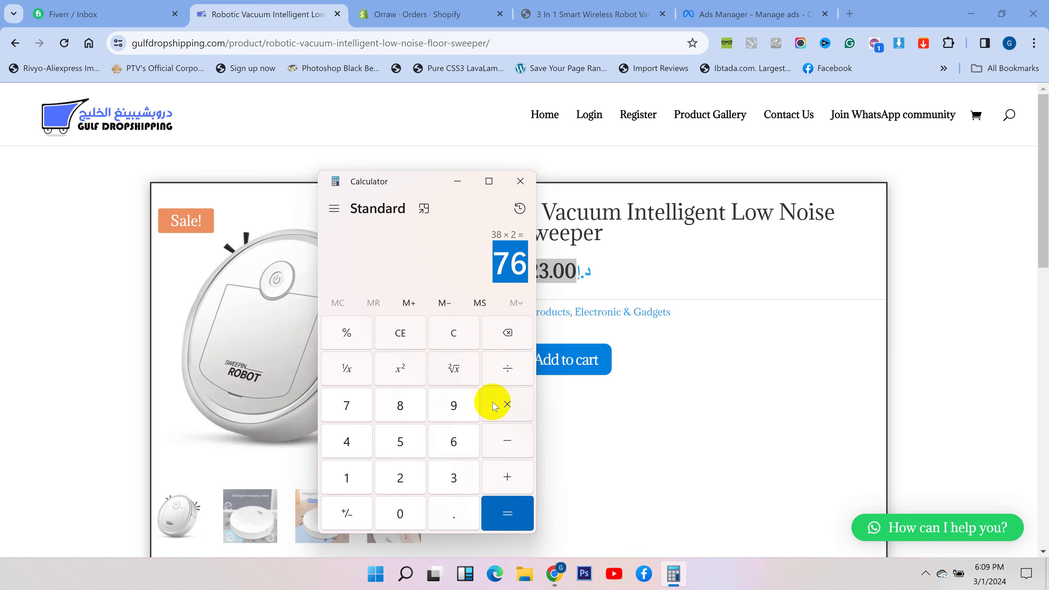
- Multiply the current calculator result by 75 and highlight the product
{"action": "left_click", "coordinate": [507, 405]}
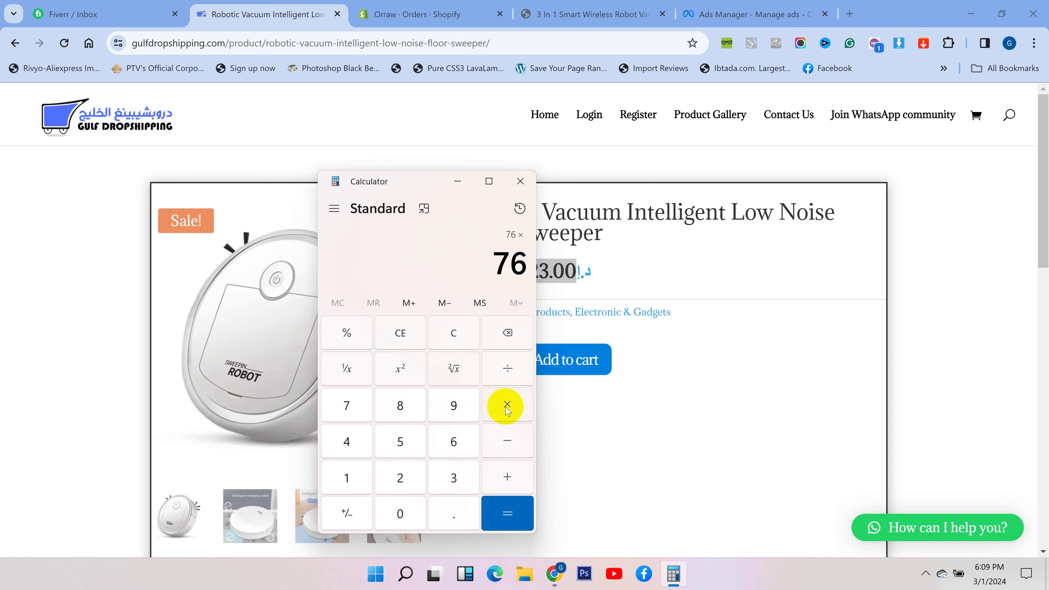
{"action": "left_click", "coordinate": [346, 405]}
{"action": "left_click", "coordinate": [397, 440]}
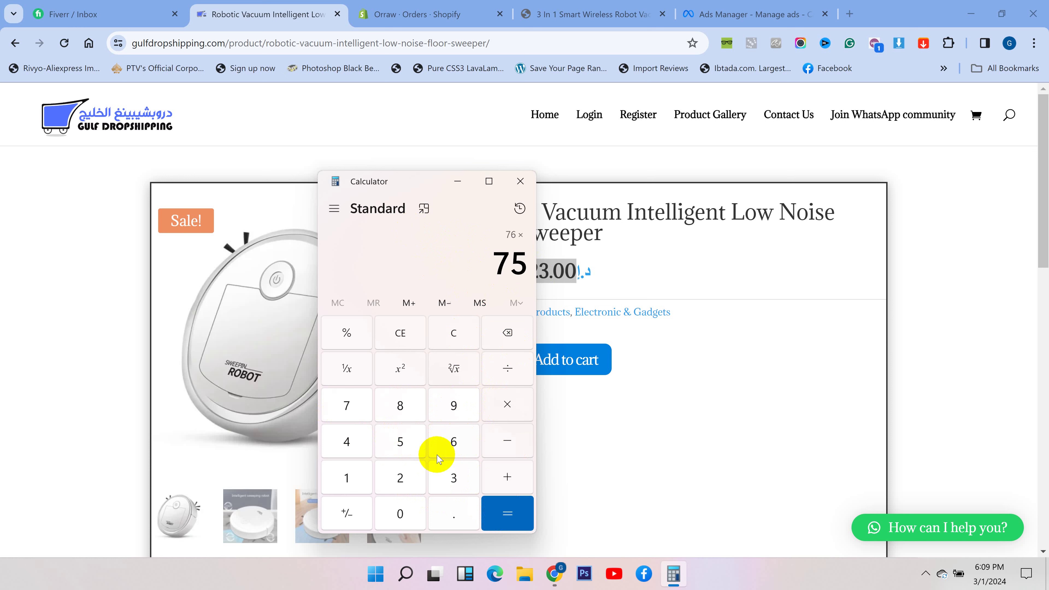
{"action": "left_click", "coordinate": [507, 513]}
{"action": "left_click", "coordinate": [455, 266]}
{"action": "mouse_move", "coordinate": [456, 267]}
{"action": "left_mouse_down"}
{"action": "mouse_move", "coordinate": [524, 268]}
{"action": "mouse_move", "coordinate": [461, 270]}
{"action": "left_mouse_up"}
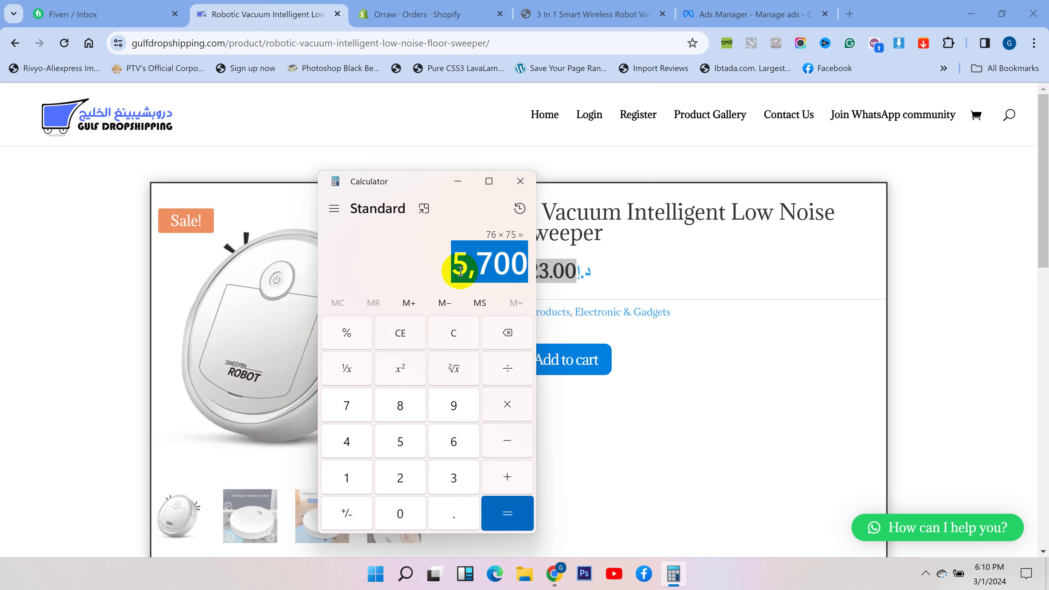
{"action": "left_click_drag", "start_coordinate": [461, 270], "coordinate": [520, 263]}
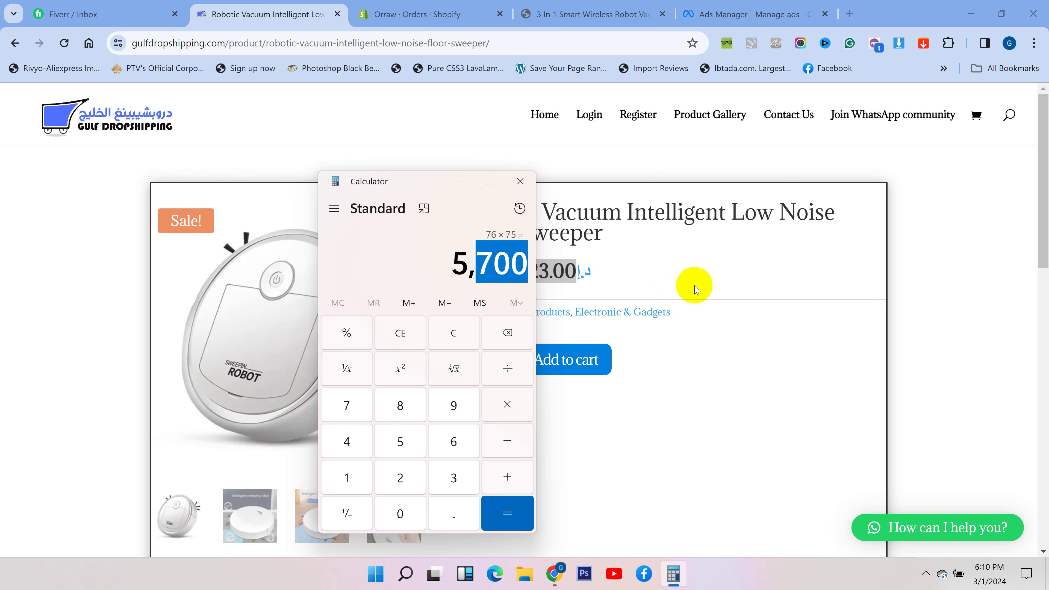
- Switch to Meta Ads Manager and examine the 3 in 1 cleaner campaign's daily budget, results, cost per result and amount spent
{"action": "left_click", "coordinate": [726, 13]}
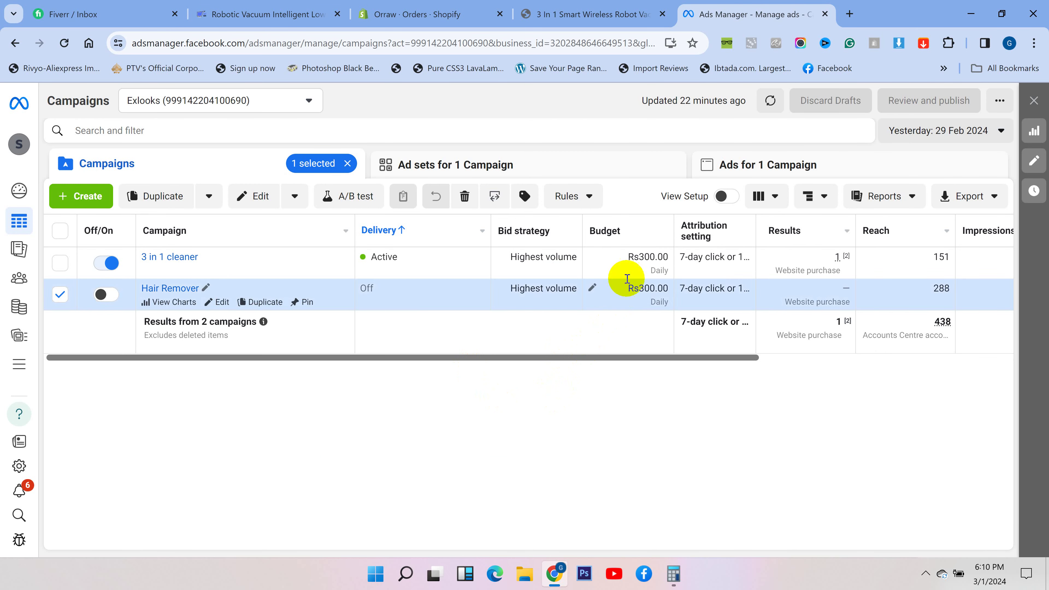
{"action": "left_click", "coordinate": [635, 256]}
{"action": "left_click_drag", "start_coordinate": [635, 256], "coordinate": [666, 257]}
{"action": "left_click_drag", "start_coordinate": [615, 358], "coordinate": [800, 362]}
{"action": "mouse_move", "coordinate": [587, 257]}
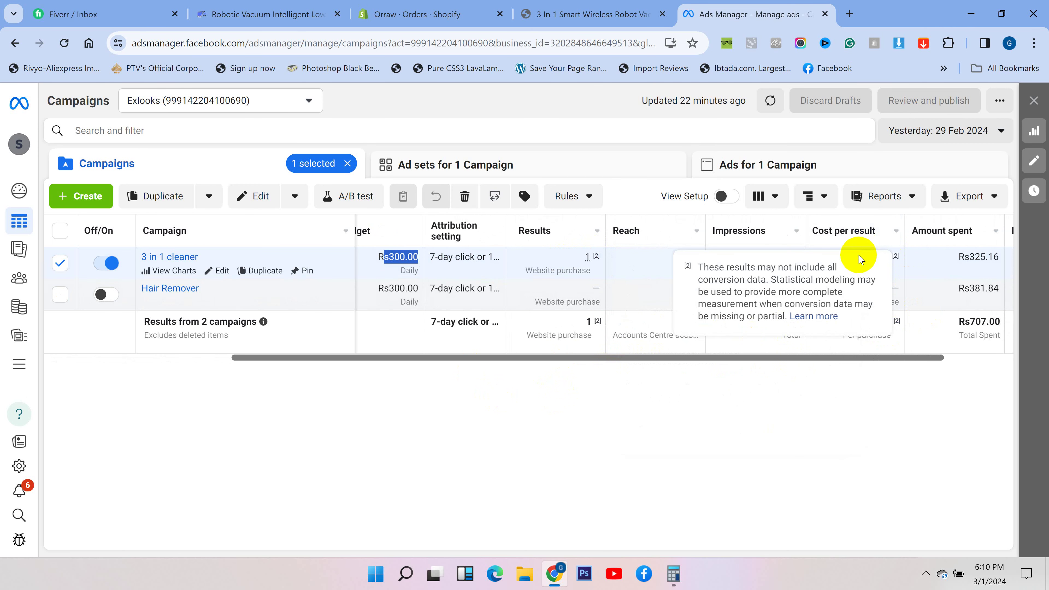
{"action": "left_click_drag", "start_coordinate": [884, 357], "coordinate": [954, 356]}
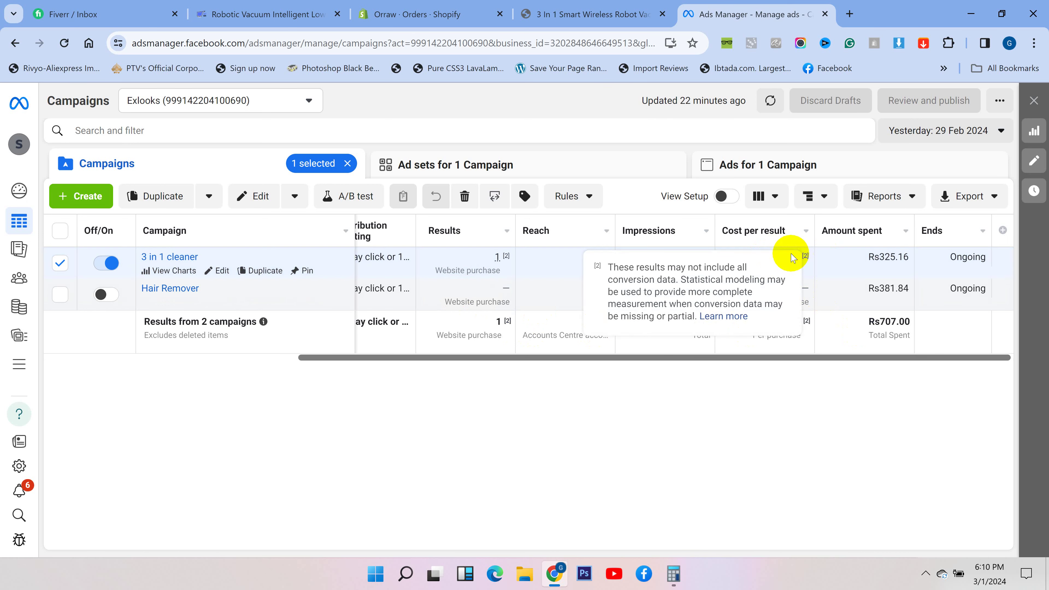
{"action": "left_click_drag", "start_coordinate": [487, 356], "coordinate": [216, 353]}
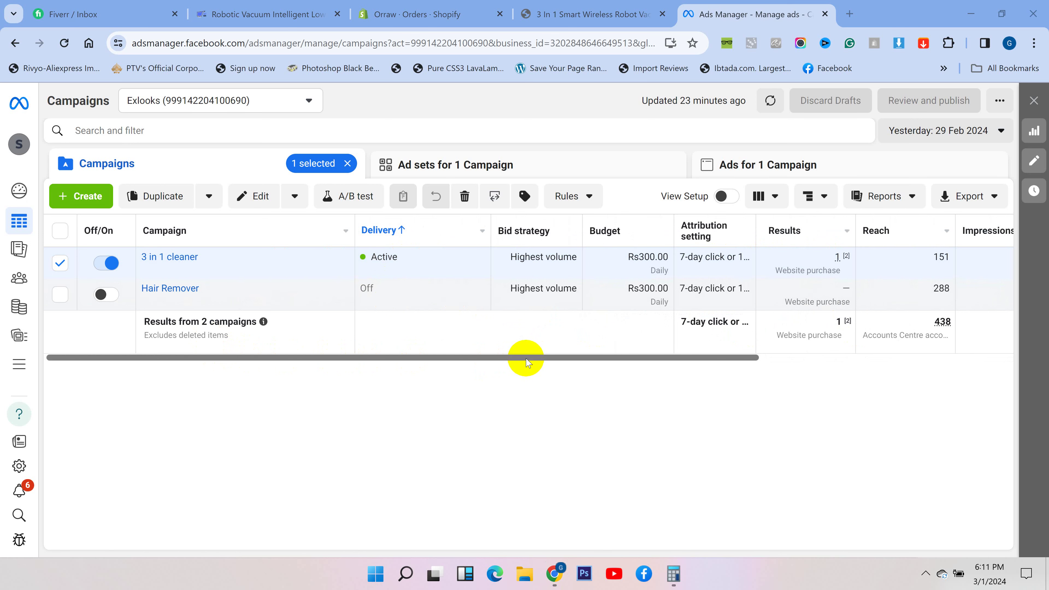
- Highlight the 3 in 1 cleaner campaign's daily budget and compare it with the campaign's cost per result and amount spent
{"action": "left_click_drag", "start_coordinate": [524, 358], "coordinate": [635, 358]}
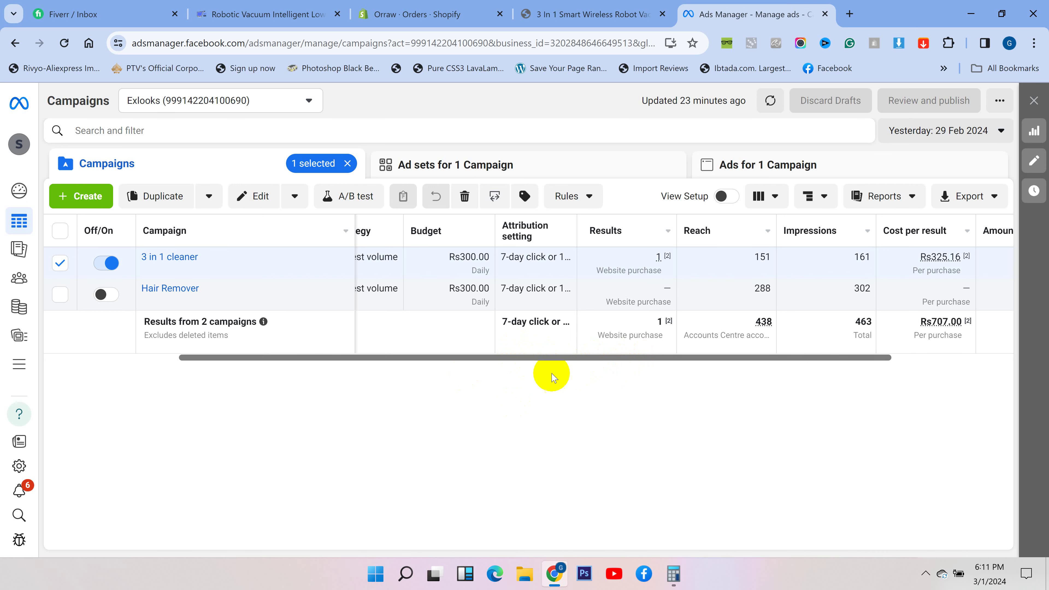
{"action": "mouse_move", "coordinate": [468, 272]}
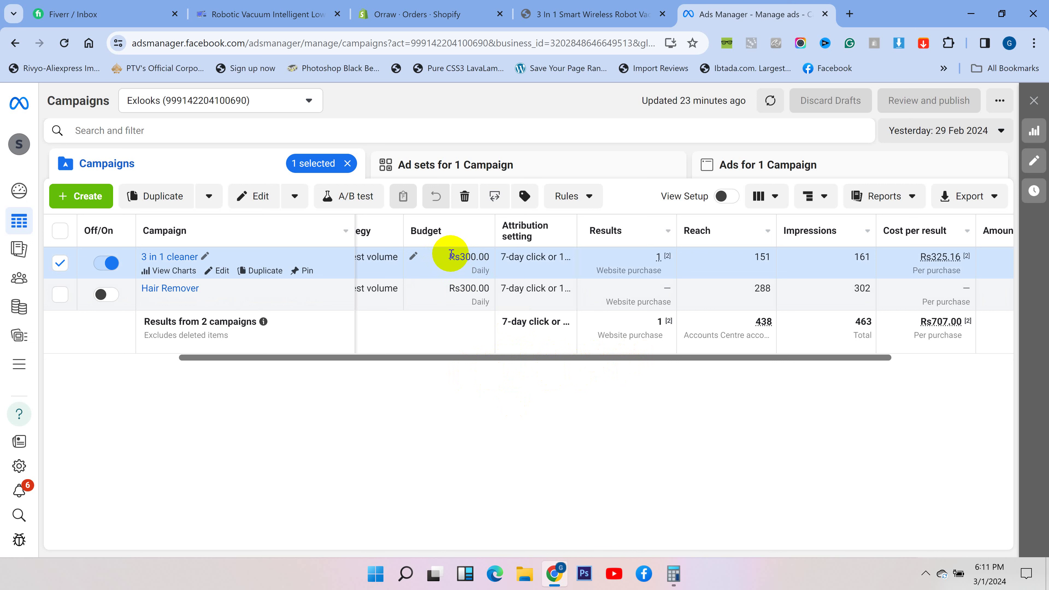
{"action": "left_click_drag", "start_coordinate": [446, 256], "coordinate": [487, 253]}
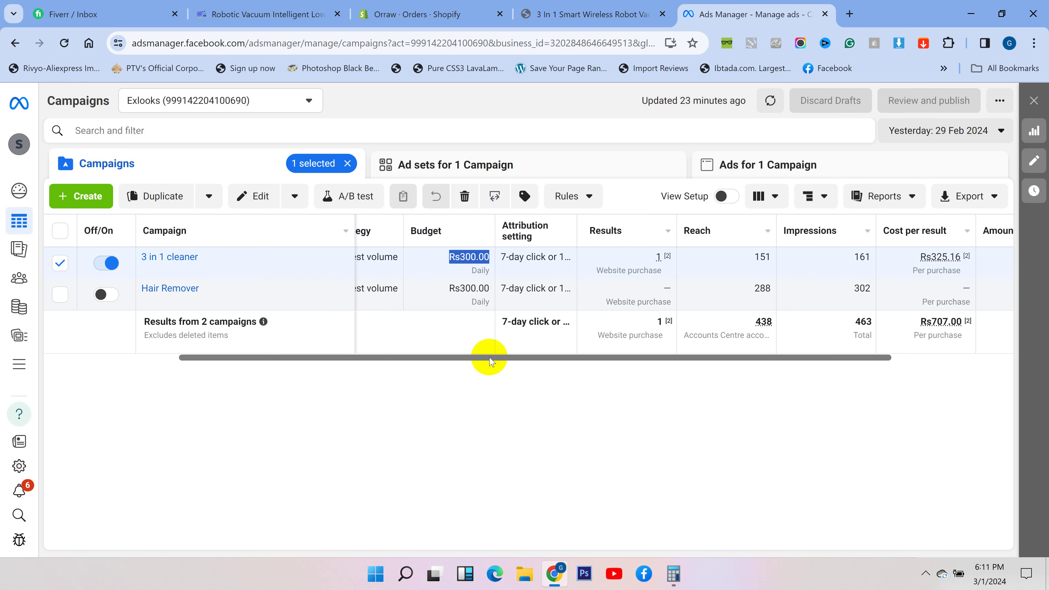
{"action": "left_click_drag", "start_coordinate": [490, 360], "coordinate": [648, 359]}
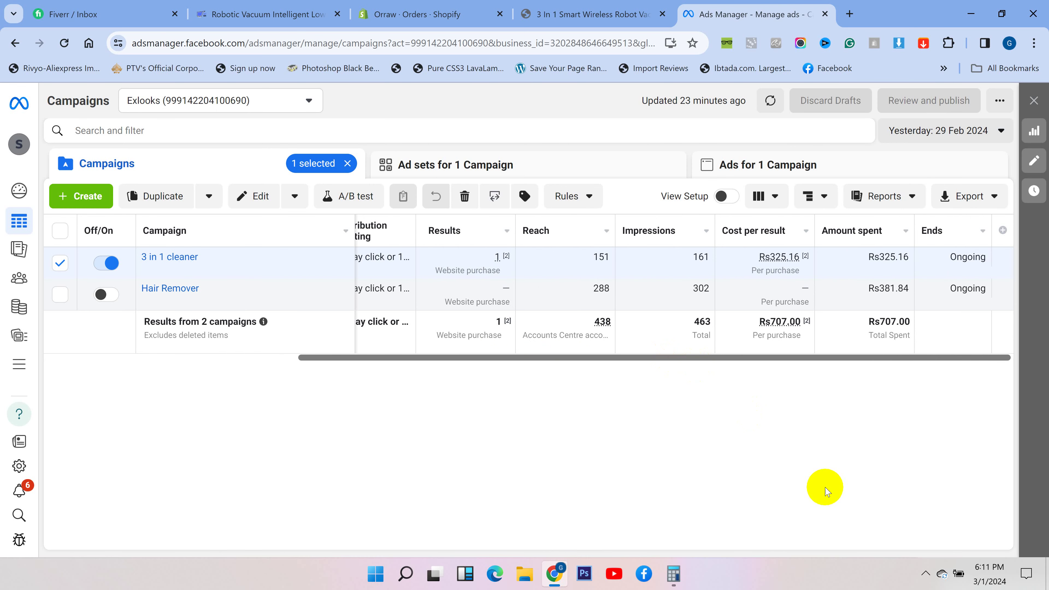
{"action": "mouse_move", "coordinate": [808, 320]}
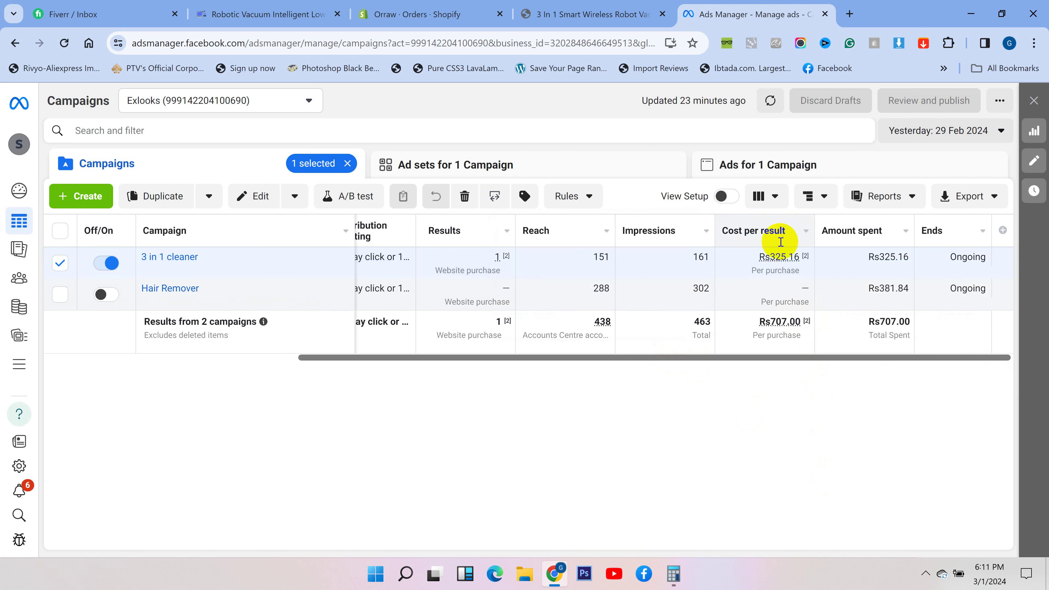
{"action": "mouse_move", "coordinate": [775, 264]}
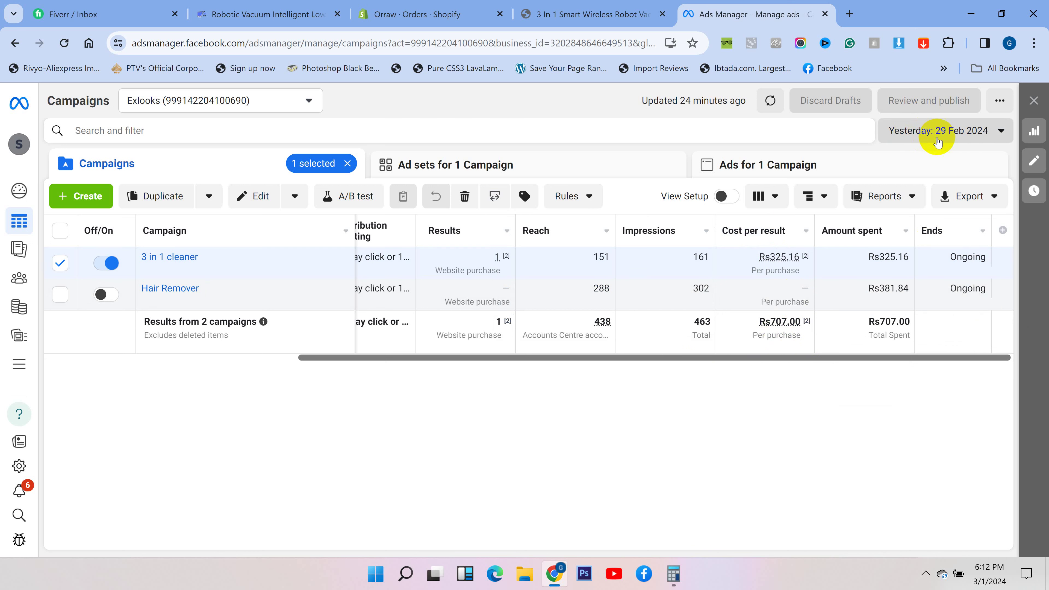
{"action": "left_click_drag", "start_coordinate": [699, 357], "coordinate": [357, 406]}
- Bring up the calculator over the campaign table, review the 76 × 75 product, and return to Ads Manager
{"action": "left_click", "coordinate": [673, 573]}
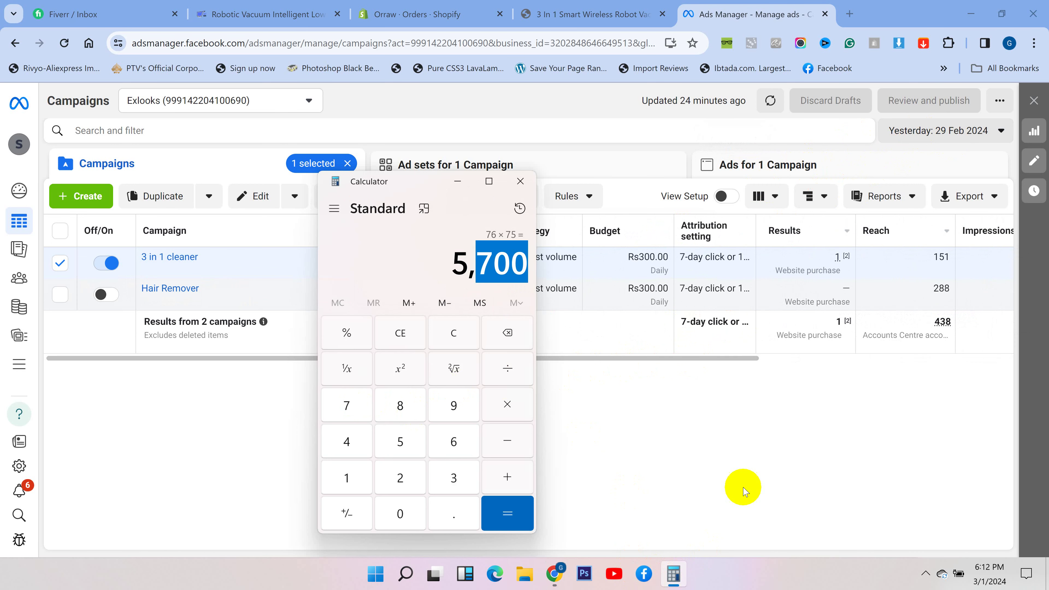
{"action": "left_click", "coordinate": [454, 260]}
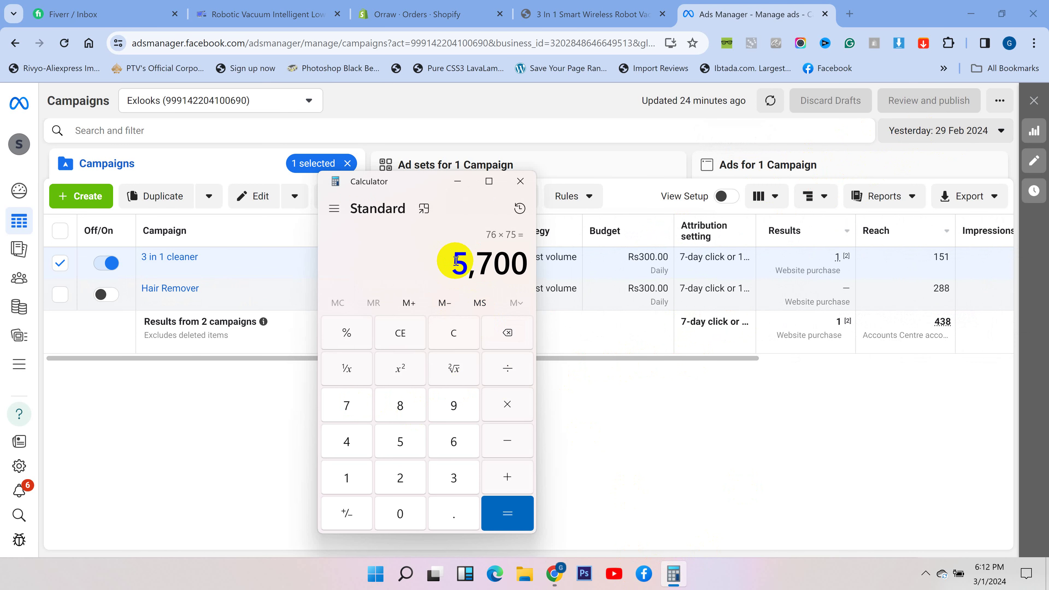
{"action": "double_click", "coordinate": [466, 260]}
{"action": "left_click", "coordinate": [423, 256]}
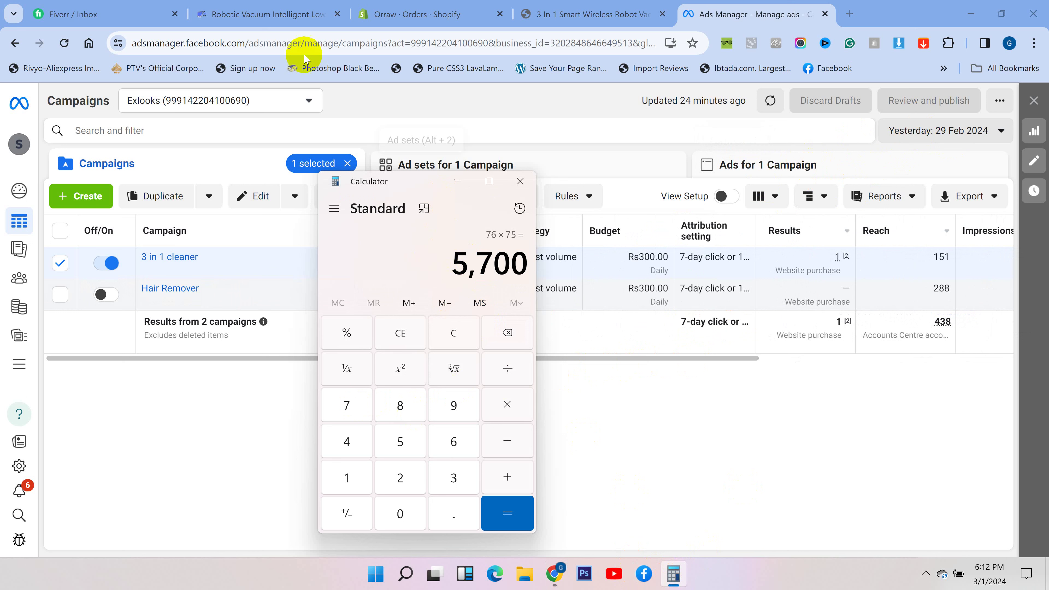
{"action": "left_click", "coordinate": [429, 107]}
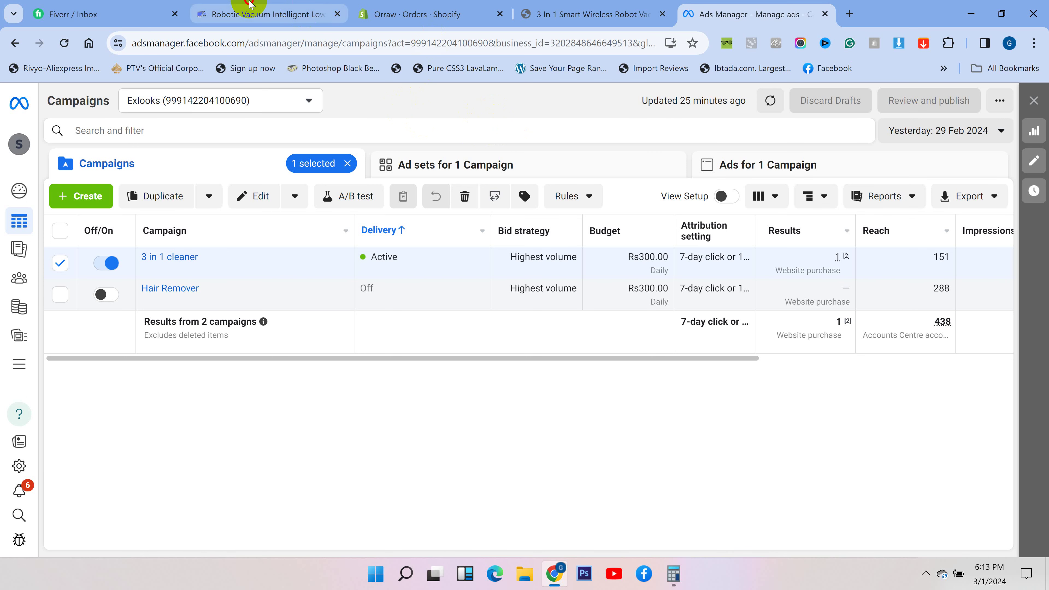
- Compare the robot vacuum's supplier price on the Gulf Dropshipping page with its selling price on the Orraw store page
{"action": "left_click", "coordinate": [265, 13]}
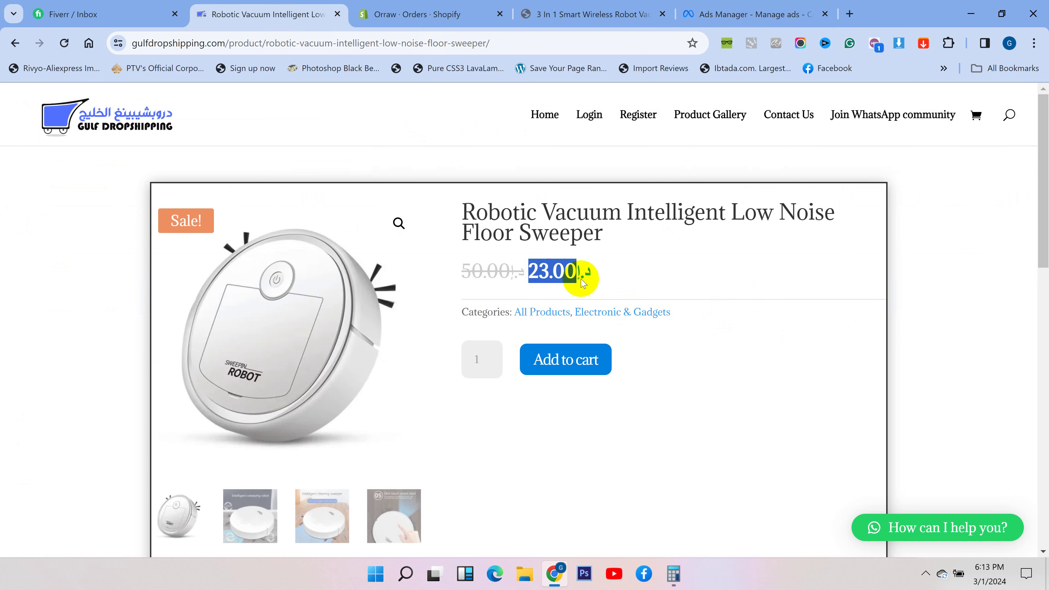
{"action": "left_click", "coordinate": [615, 275]}
{"action": "left_click", "coordinate": [553, 13]}
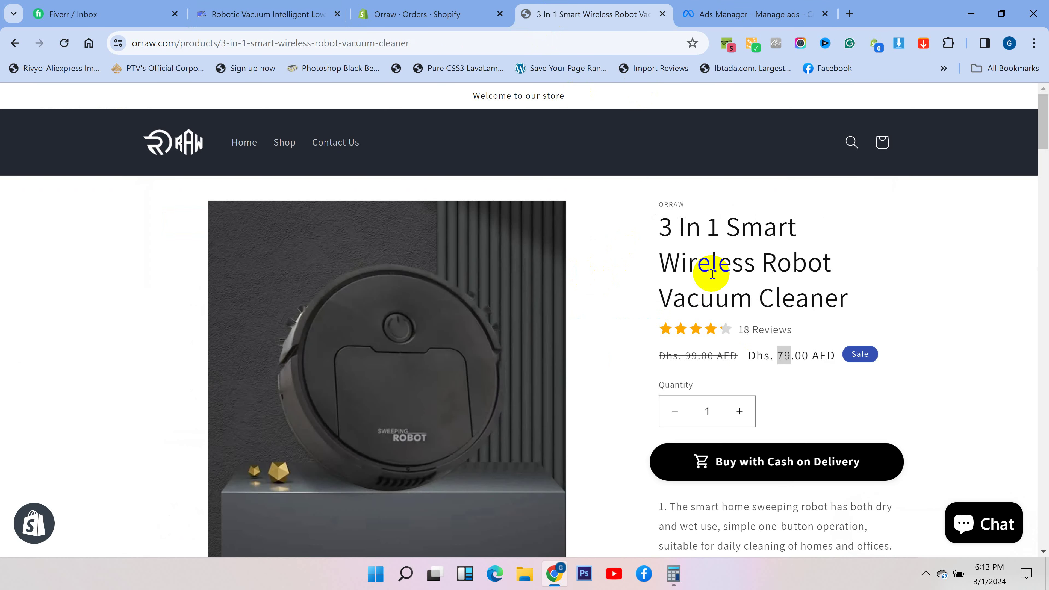
{"action": "left_click_drag", "start_coordinate": [777, 356], "coordinate": [790, 356]}
{"action": "left_click", "coordinate": [895, 296]}
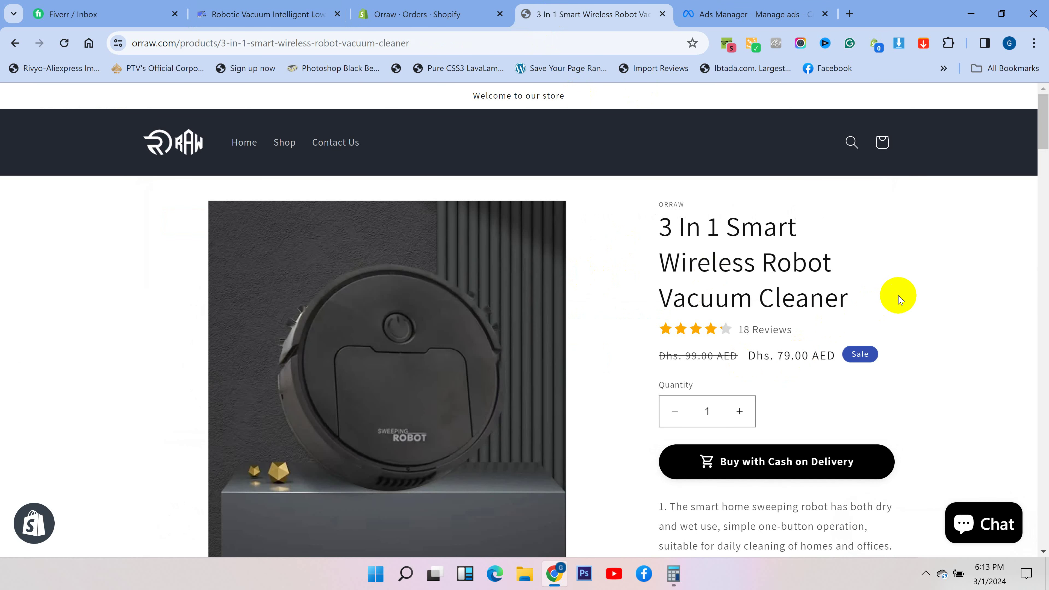
{"action": "left_click", "coordinate": [285, 13]}
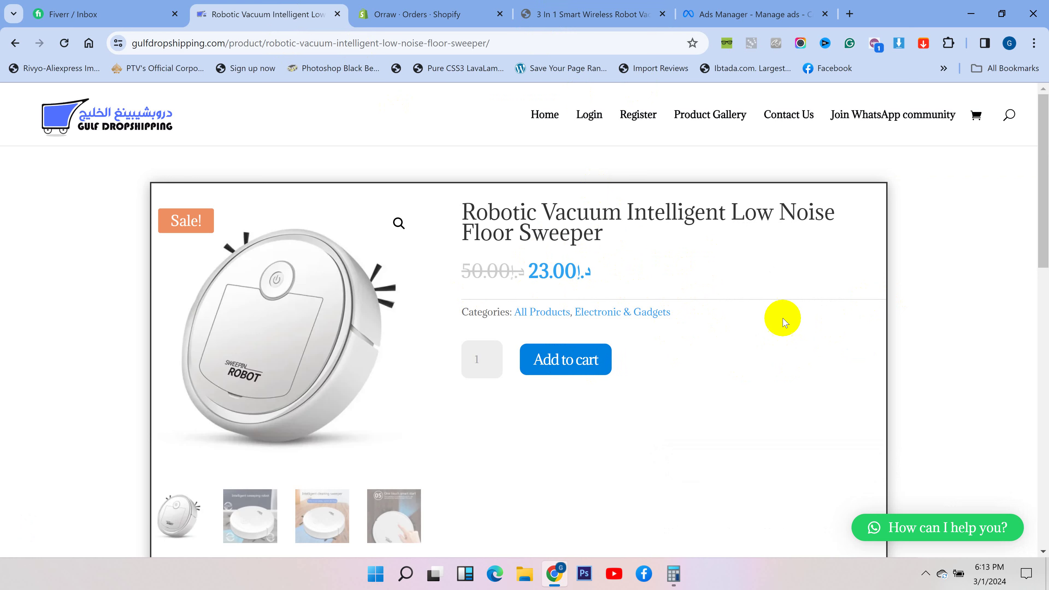
{"action": "left_click", "coordinate": [611, 14]}
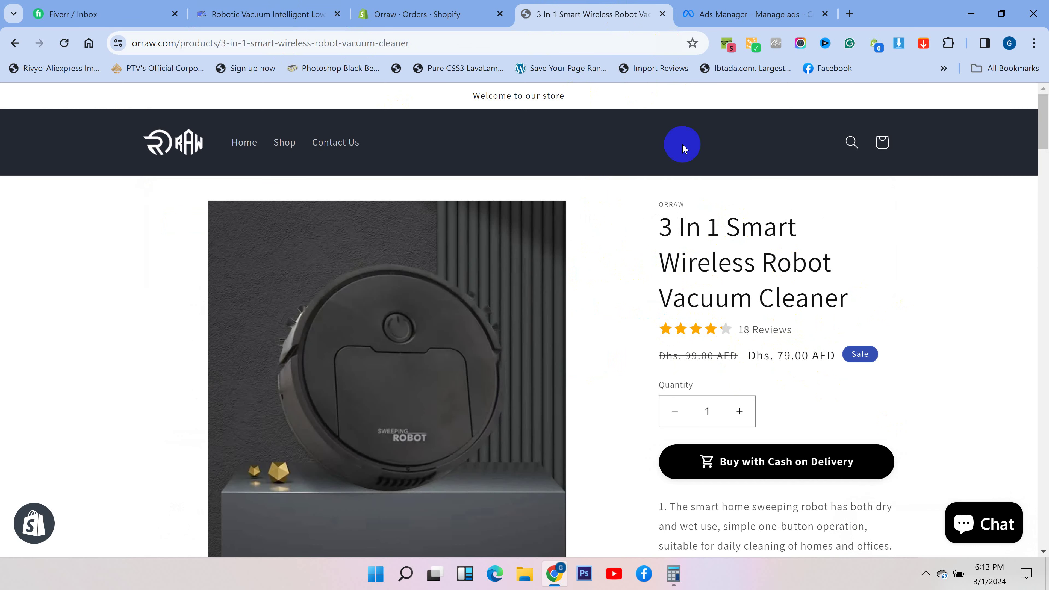
- Check the Shopify orders list against the 3 in 1 cleaner campaign's results and cost per result in Ads Manager
{"action": "left_click", "coordinate": [443, 16]}
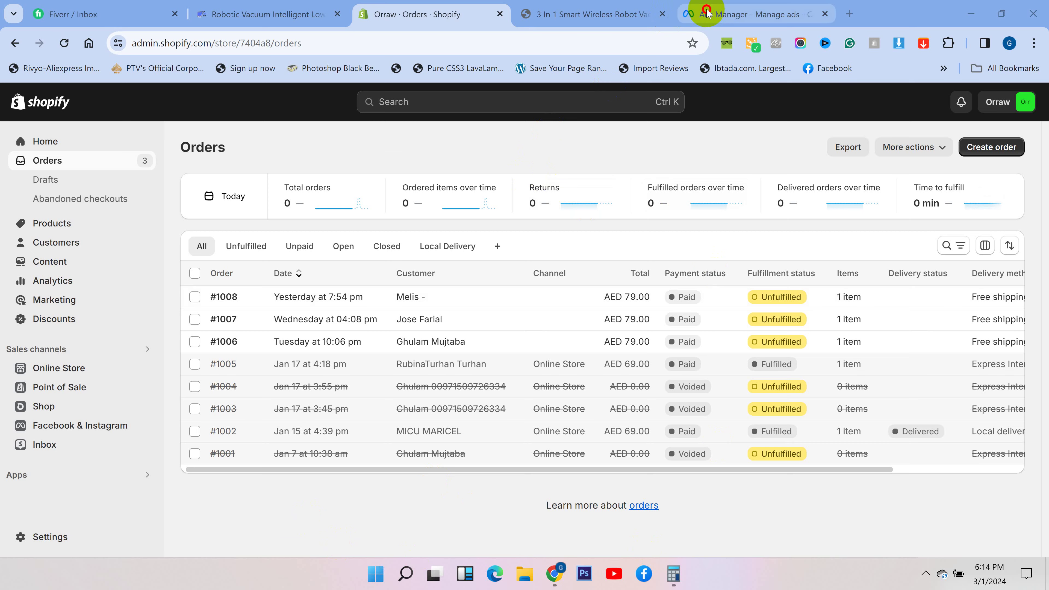
{"action": "left_click", "coordinate": [685, 14]}
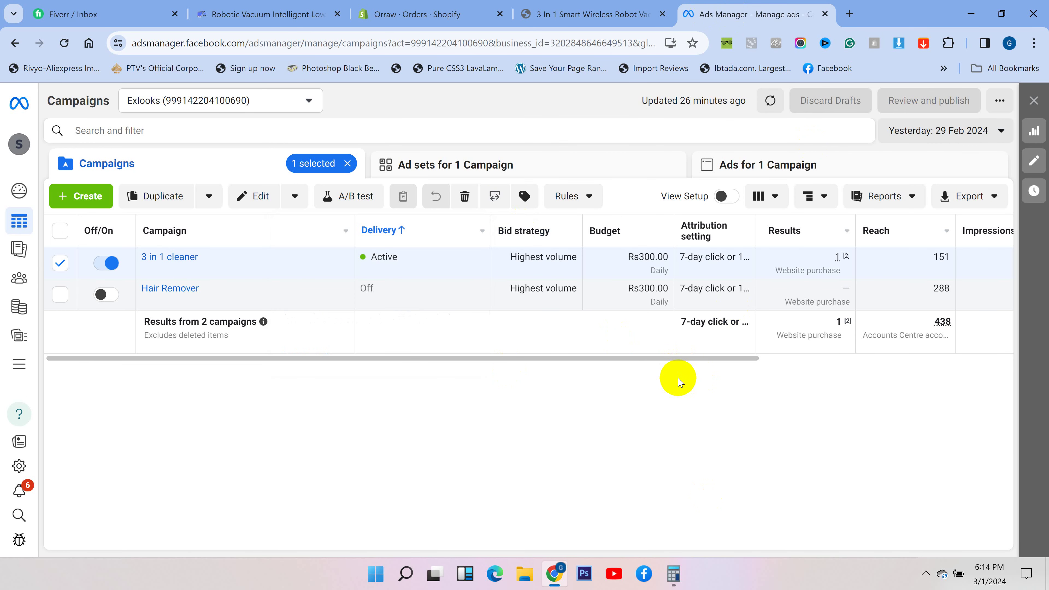
{"action": "left_click_drag", "start_coordinate": [685, 358], "coordinate": [842, 358]}
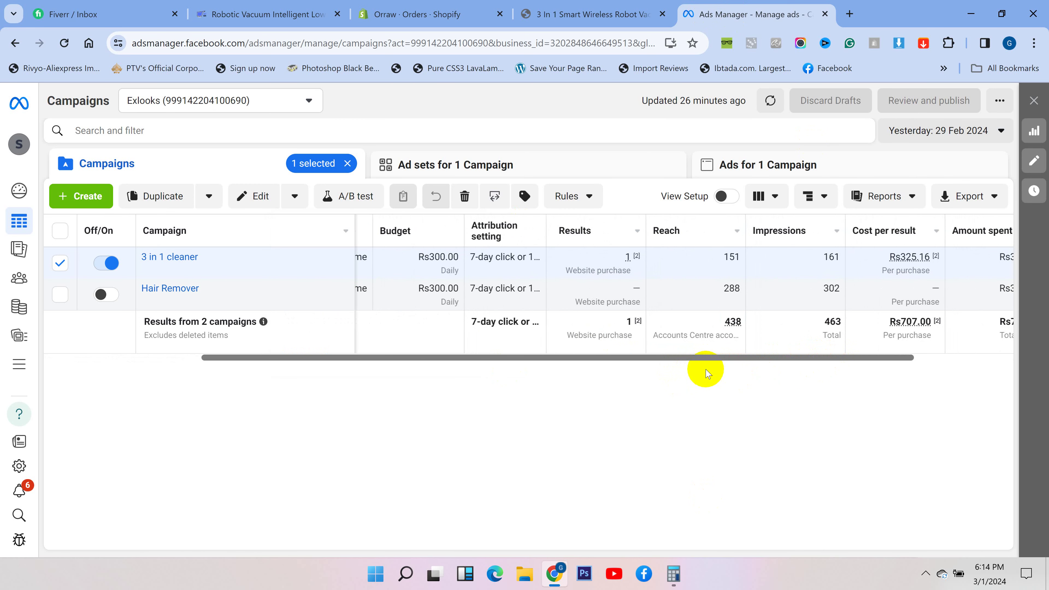
{"action": "left_click_drag", "start_coordinate": [707, 357], "coordinate": [541, 374]}
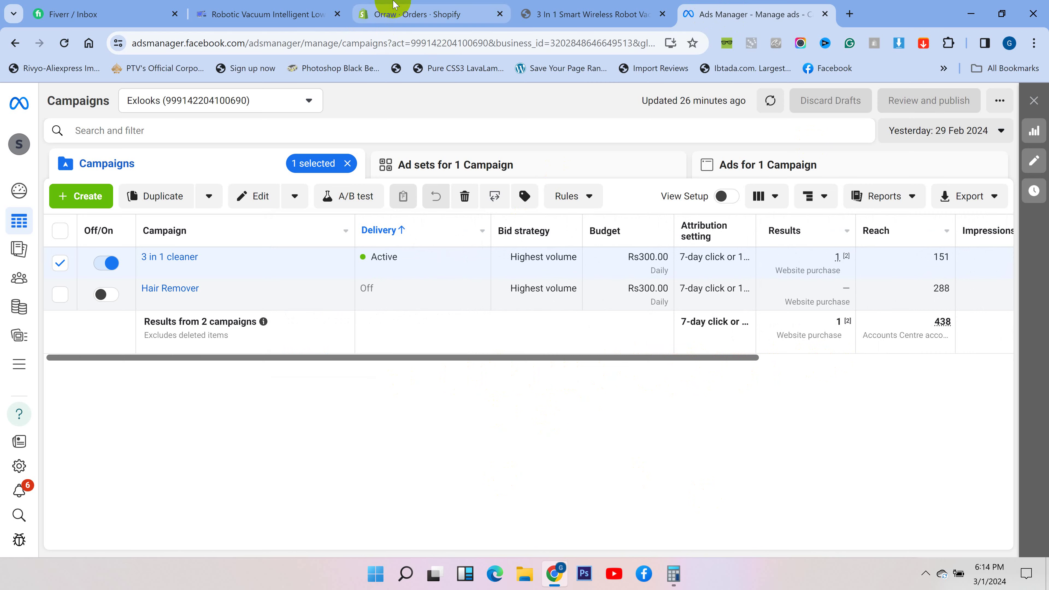
{"action": "left_click", "coordinate": [392, 12]}
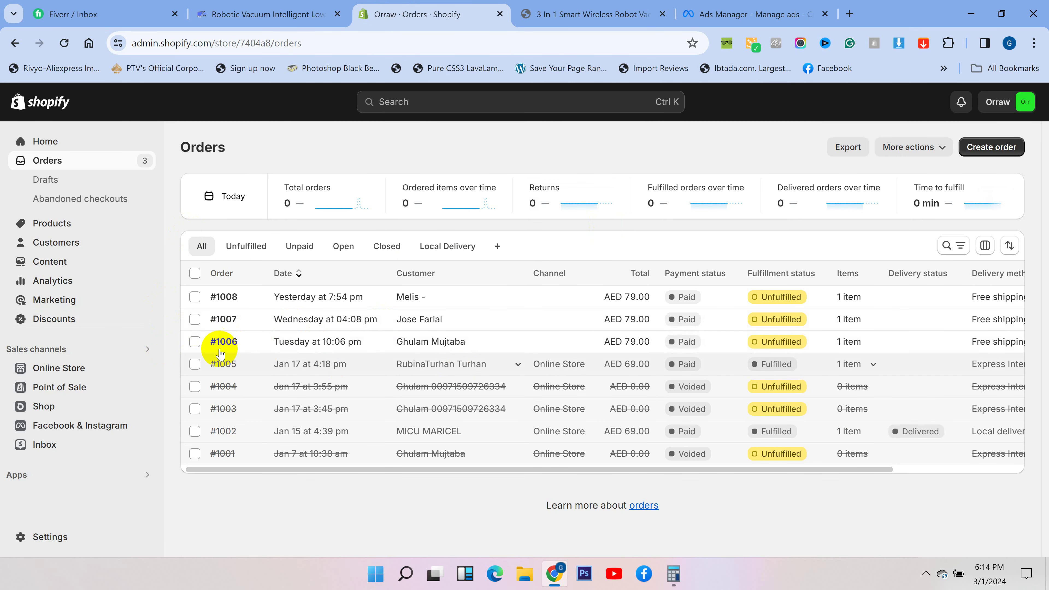